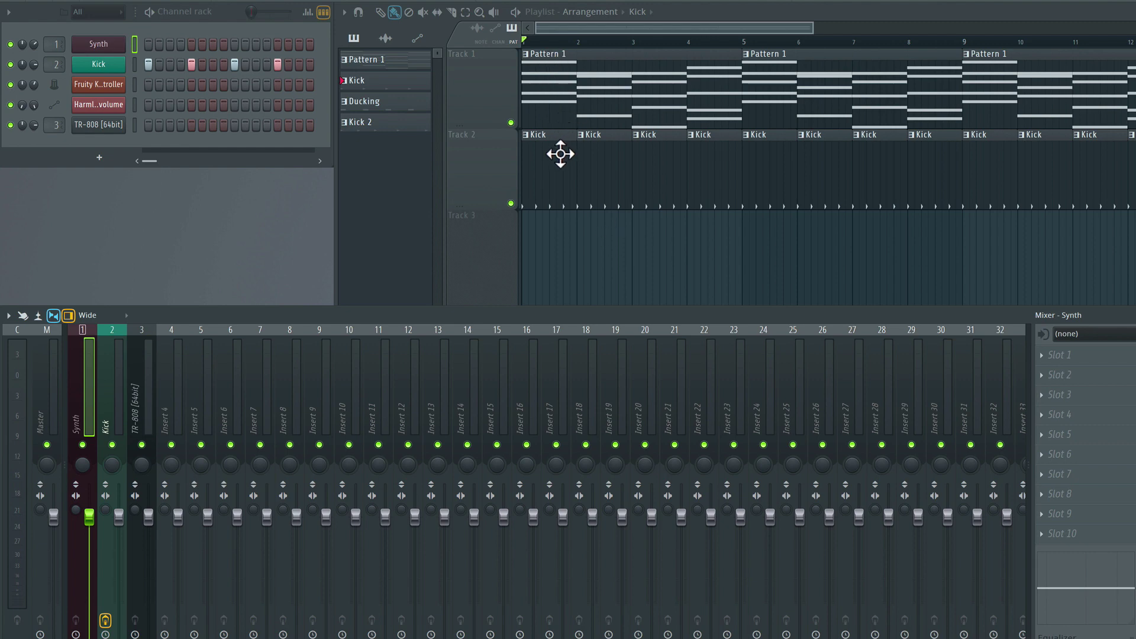
# Step: Play the arrangement from the start to hear the synth and kick together, then stop playback
pyautogui.press('space')
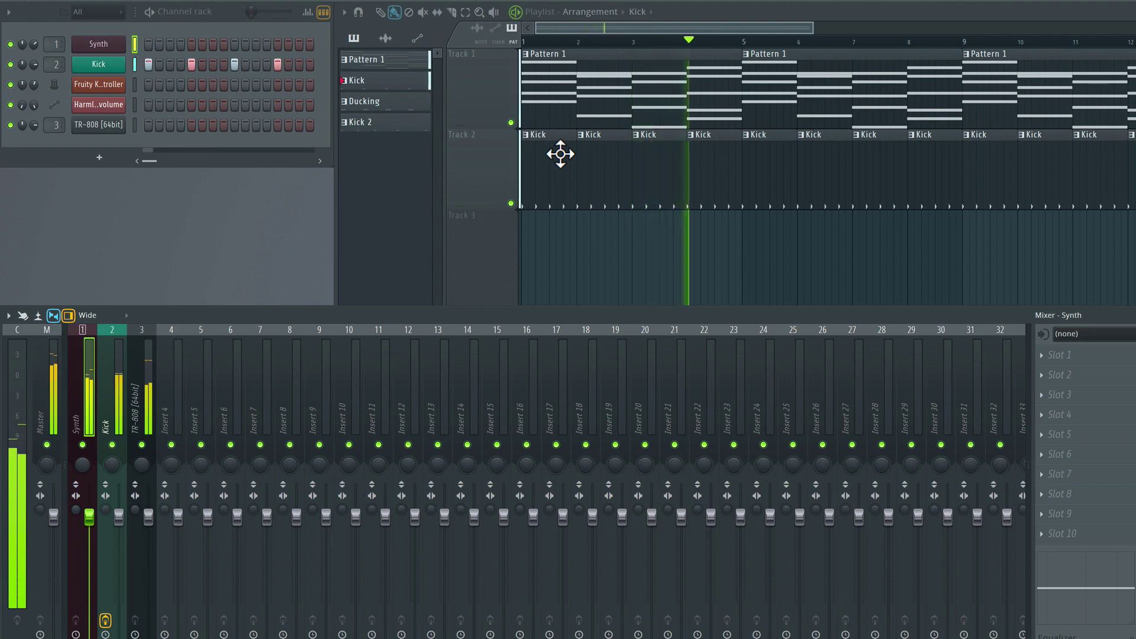
pyautogui.press('space')
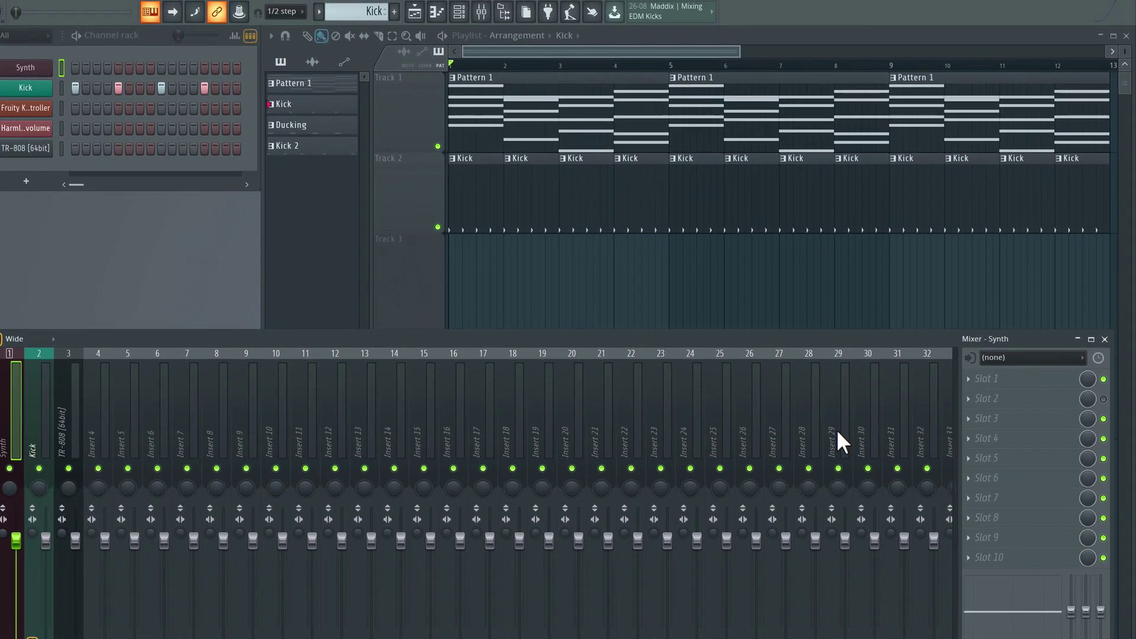
# Step: Load Fruity Limiter into slot 1 of the Synth mixer track and switch it to compressor mode
pyautogui.click(1001, 379)
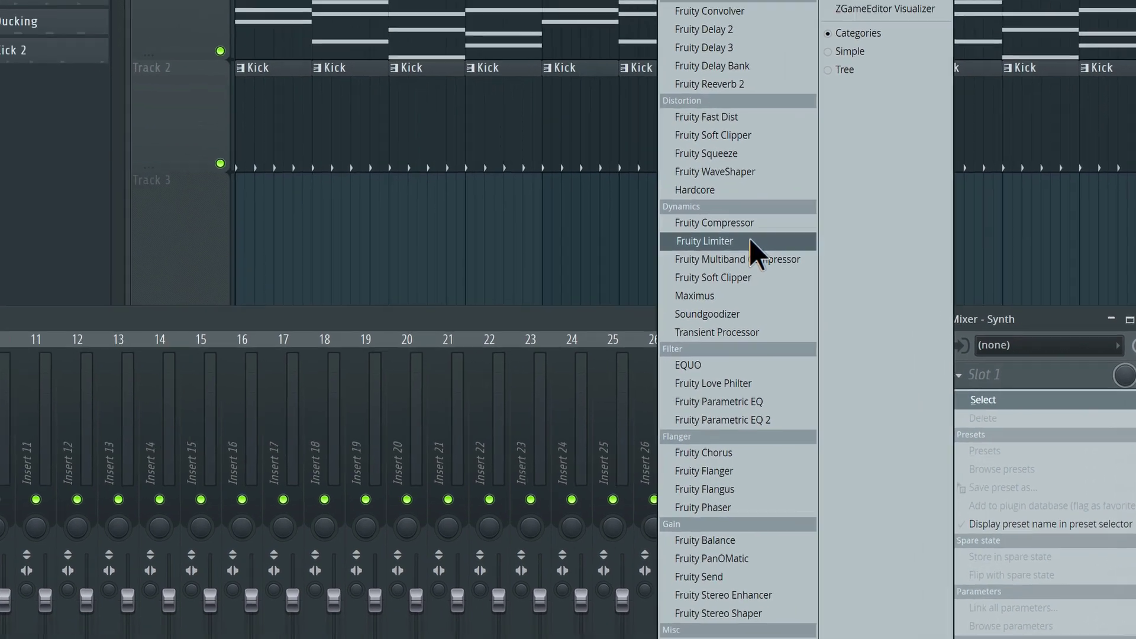
pyautogui.click(673, 232)
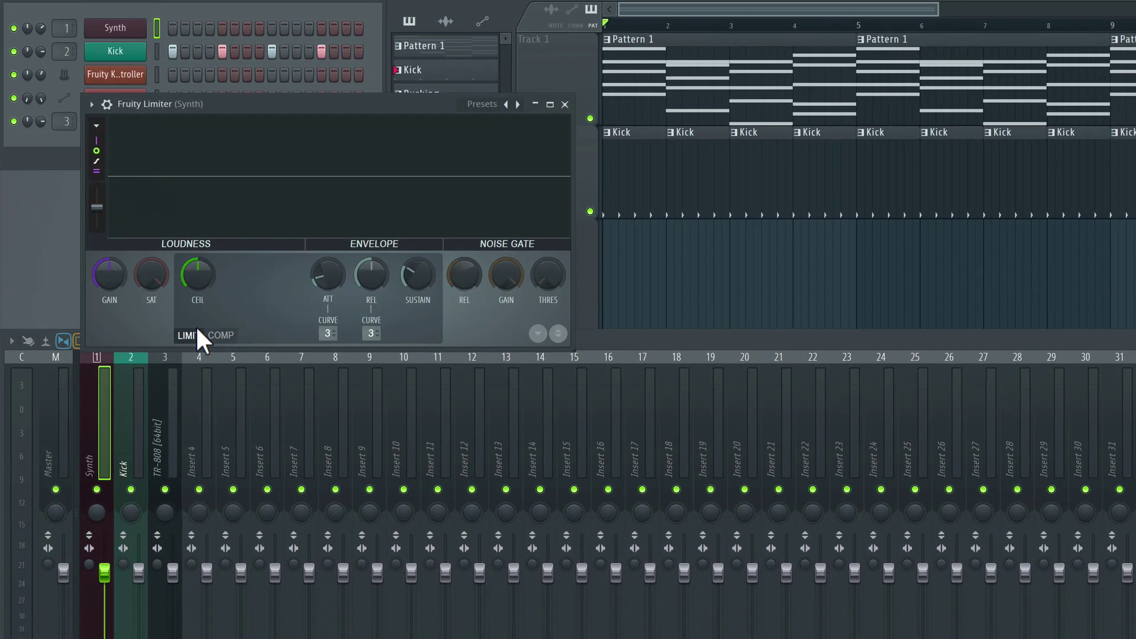
pyautogui.click(222, 335)
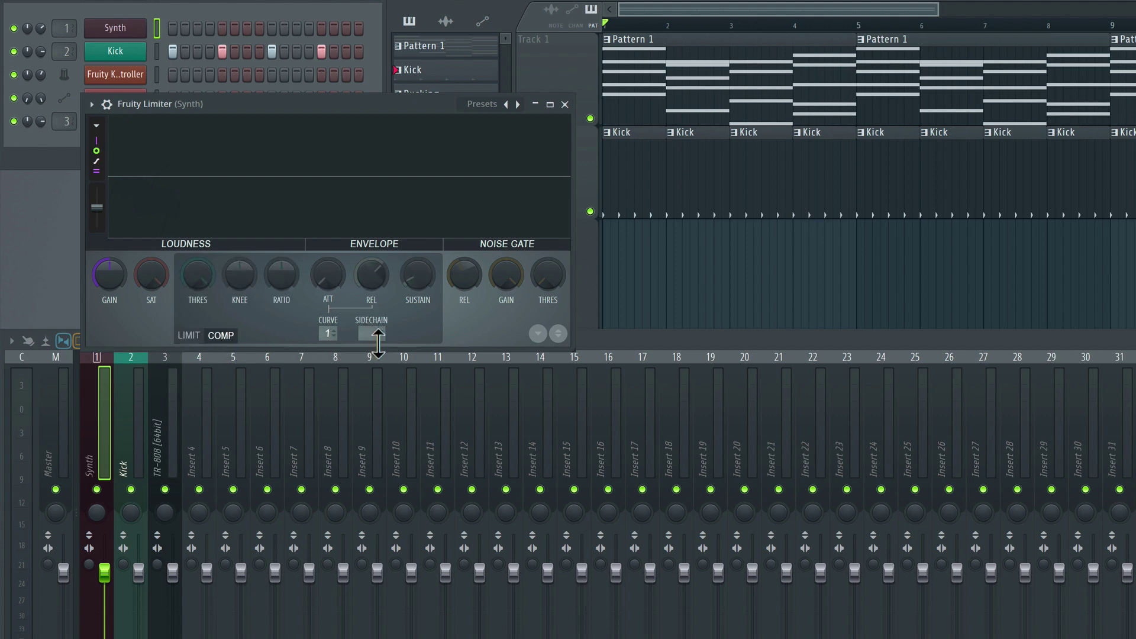
# Step: Sidechain the Kick mixer track to the Synth mixer track
pyautogui.click(396, 349)
pyautogui.click(127, 363)
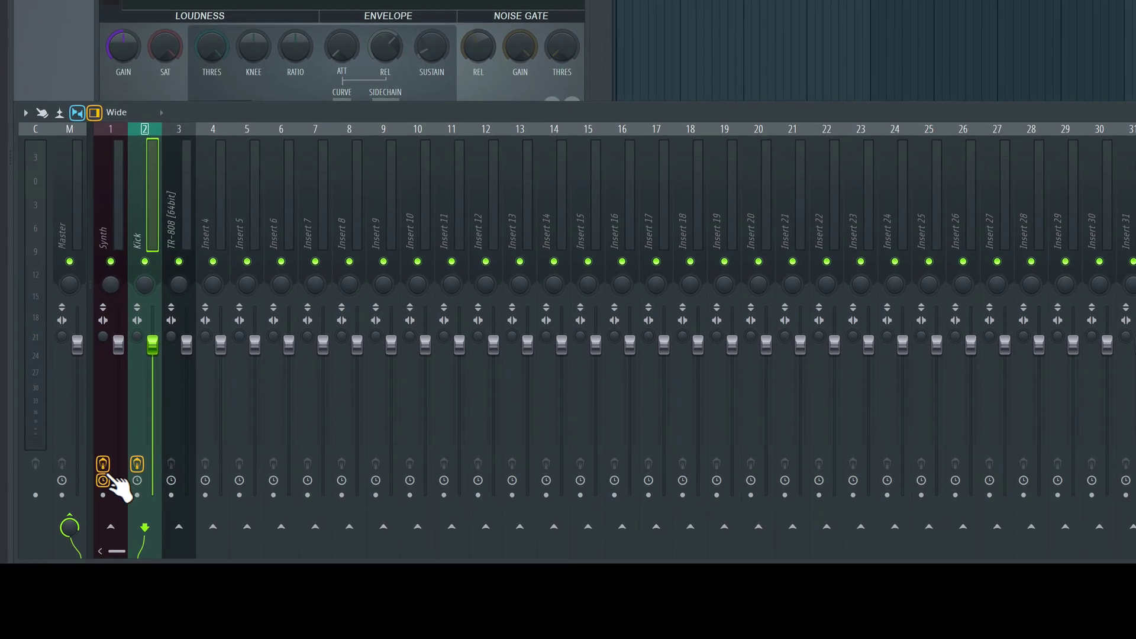
pyautogui.rightClick(113, 526)
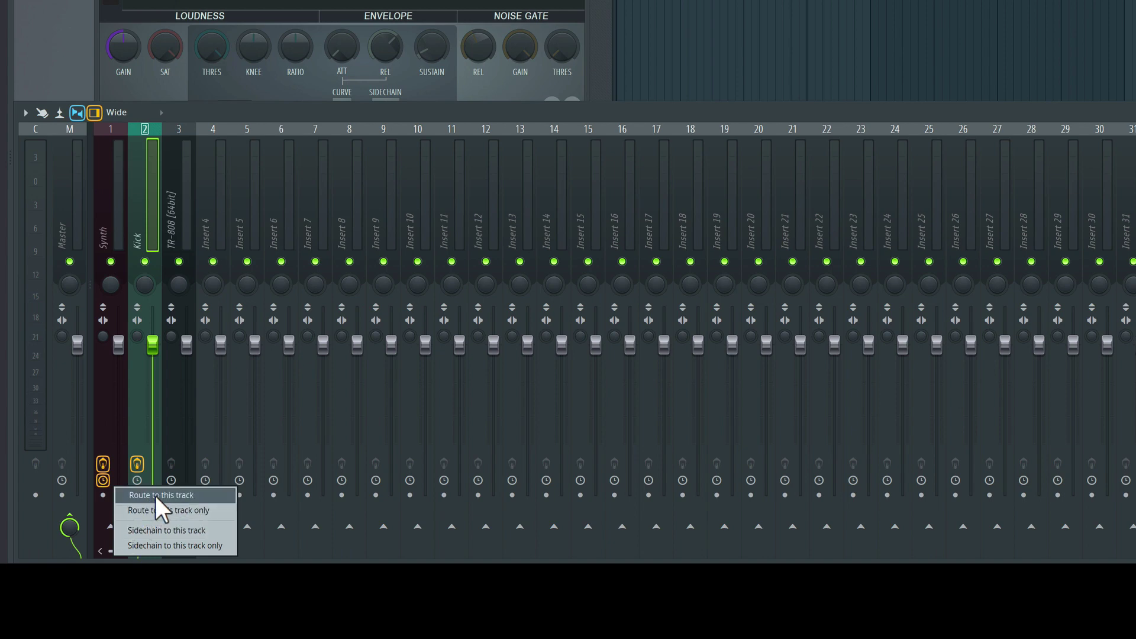
pyautogui.click(165, 531)
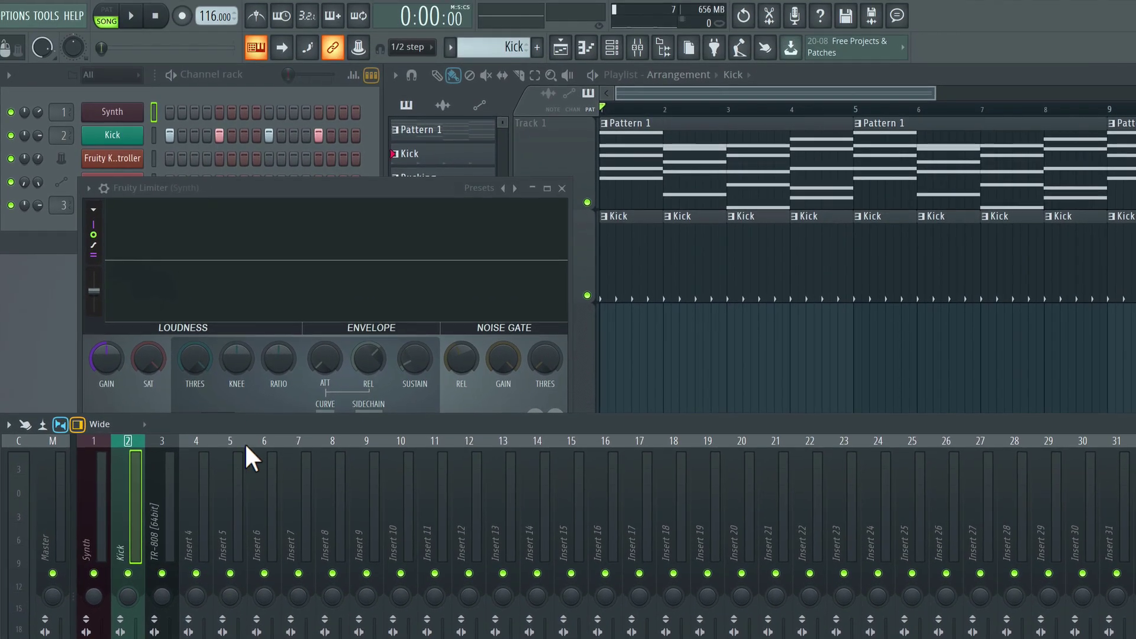
# Step: Set the sidechain input of the Synth track's Fruity Limiter to Kick
pyautogui.click(257, 393)
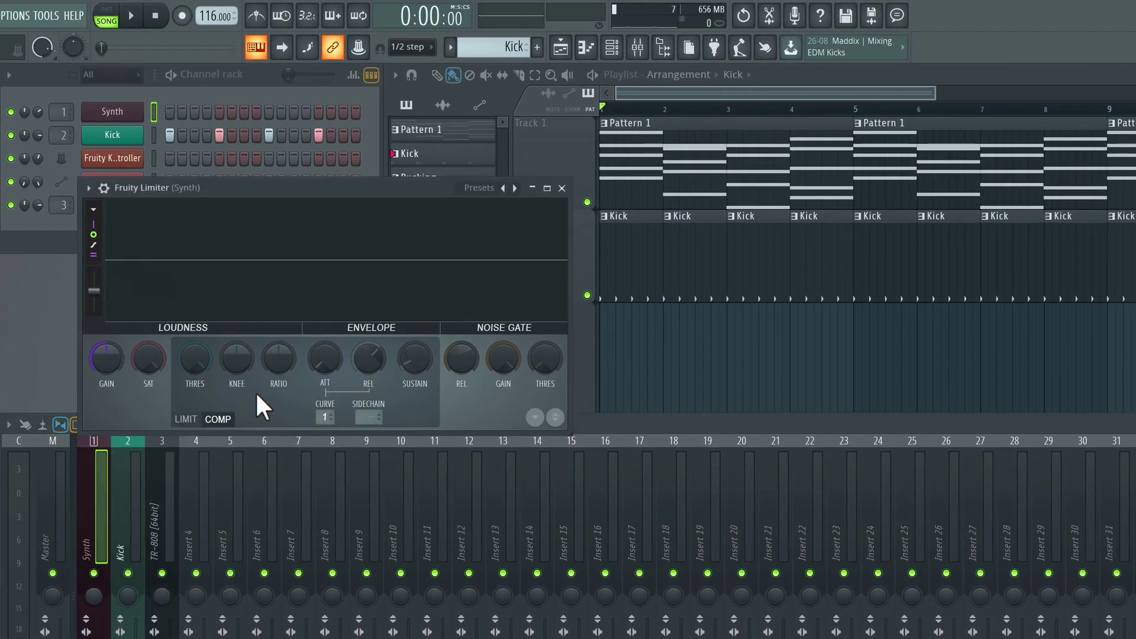
pyautogui.click(369, 417)
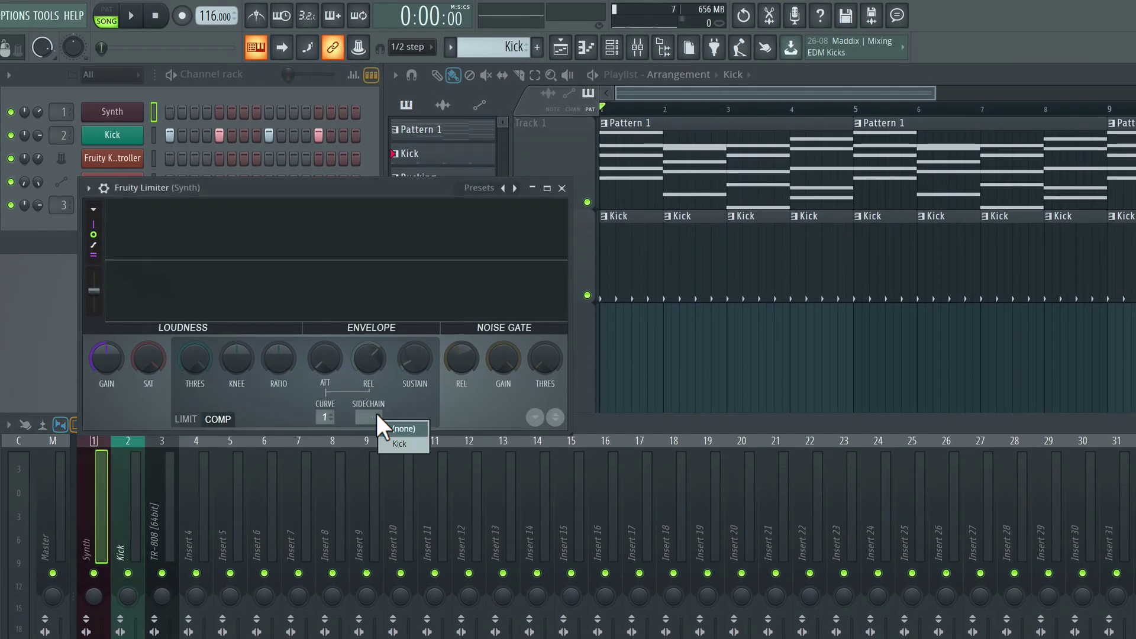
pyautogui.click(404, 443)
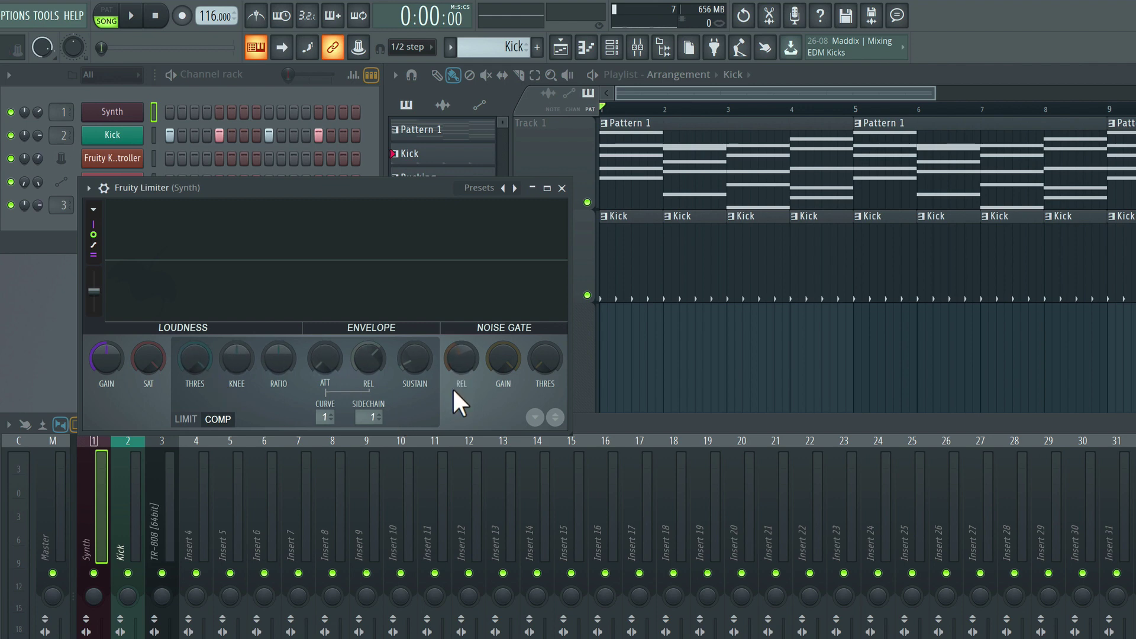
# Step: During playback, adjust the compressor threshold, raise the ratio and lengthen the release to about 419 ms for audible ducking
pyautogui.press('space')
pyautogui.moveTo(199, 353)
pyautogui.mouseDown()
pyautogui.moveTo(199, 323)
pyautogui.moveTo(199, 340)
pyautogui.mouseUp()
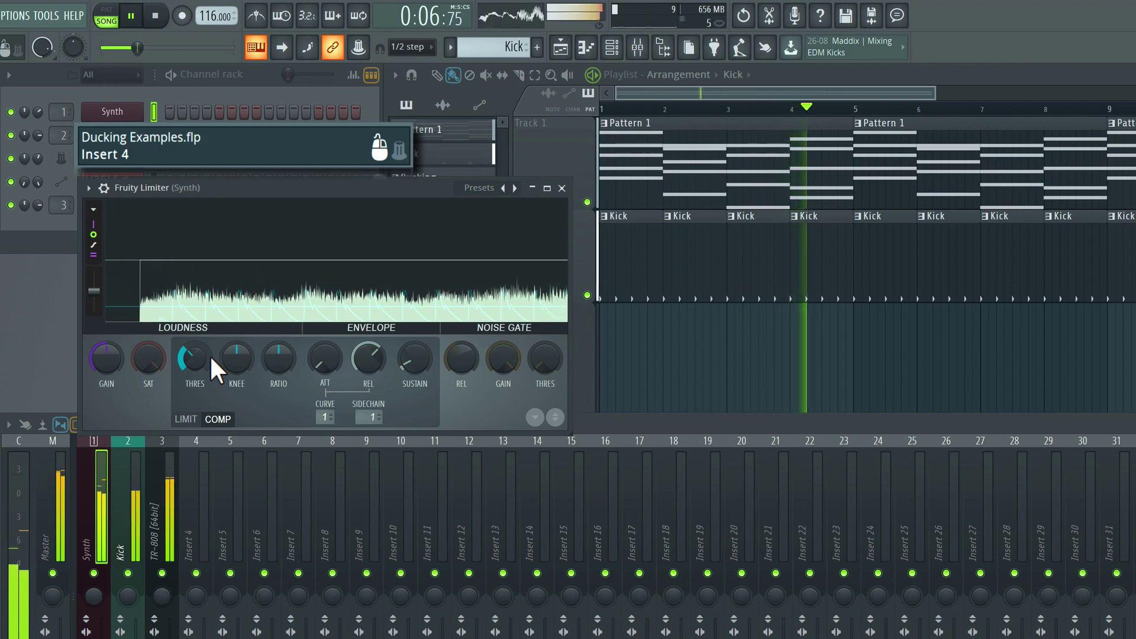
pyautogui.moveTo(279, 354); pyautogui.dragTo(279, 312)
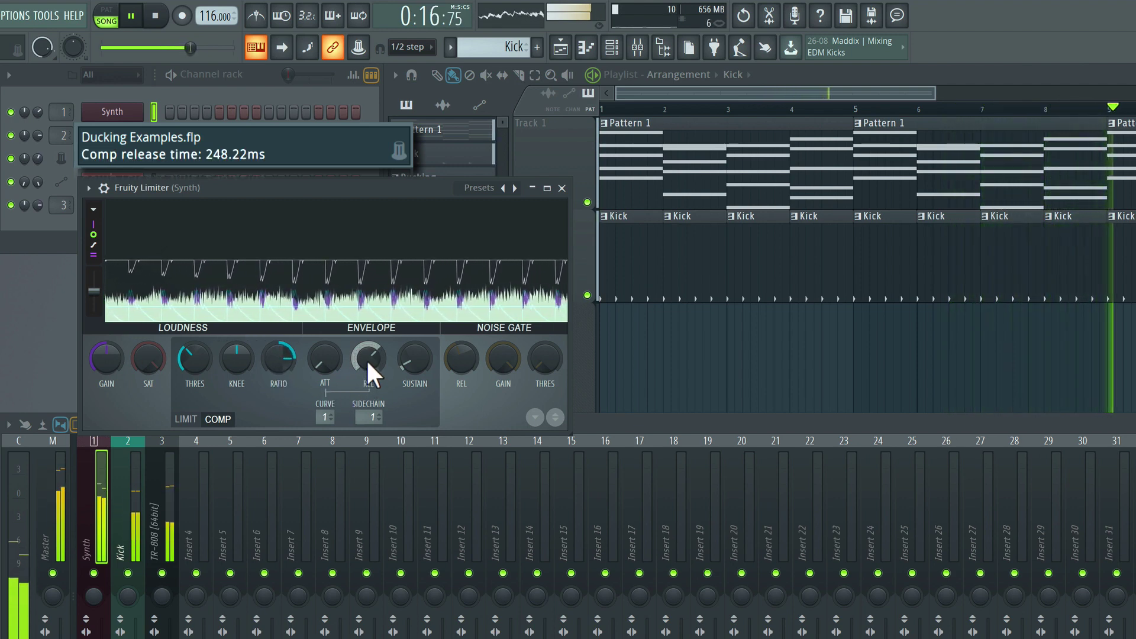
pyautogui.moveTo(367, 359); pyautogui.dragTo(367, 338)
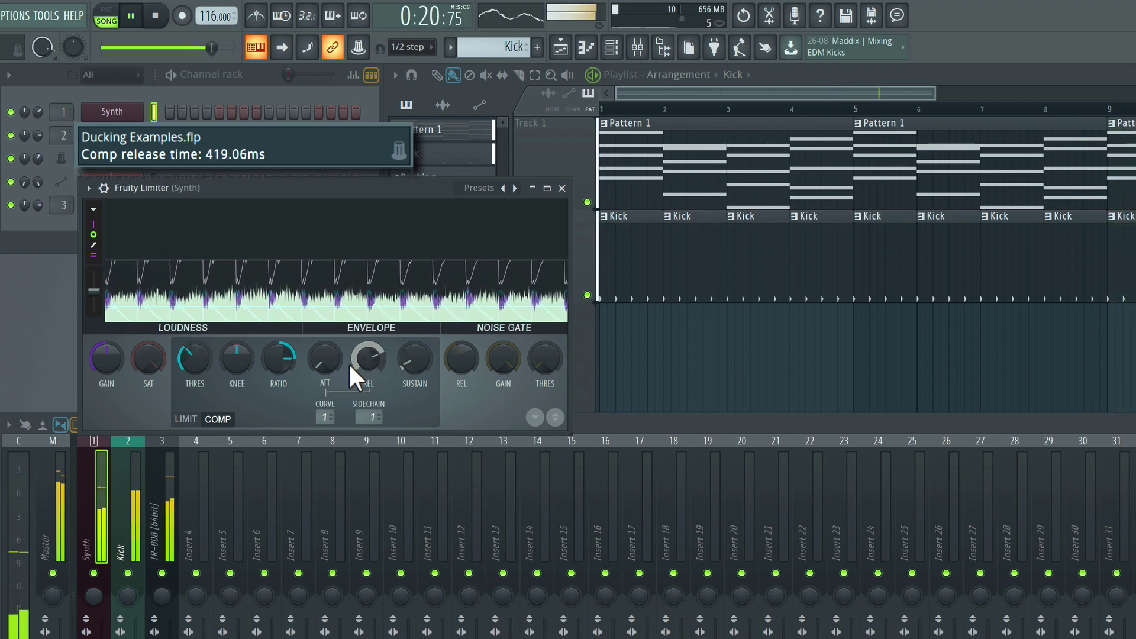
pyautogui.moveTo(194, 358); pyautogui.dragTo(194, 369)
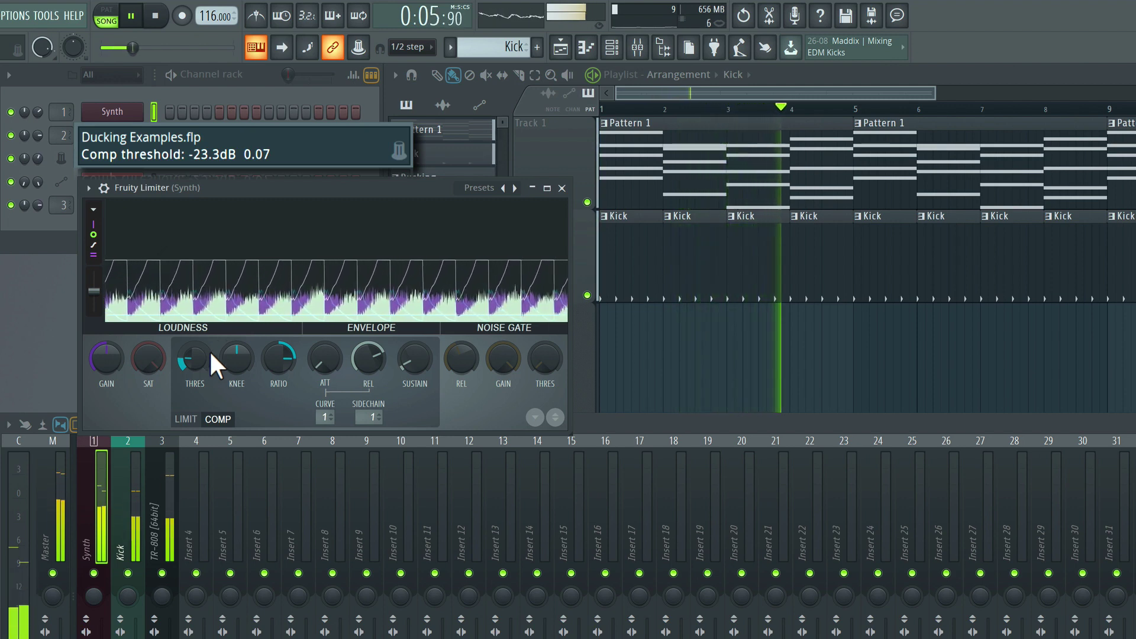
pyautogui.moveTo(208, 350); pyautogui.dragTo(500, 320)
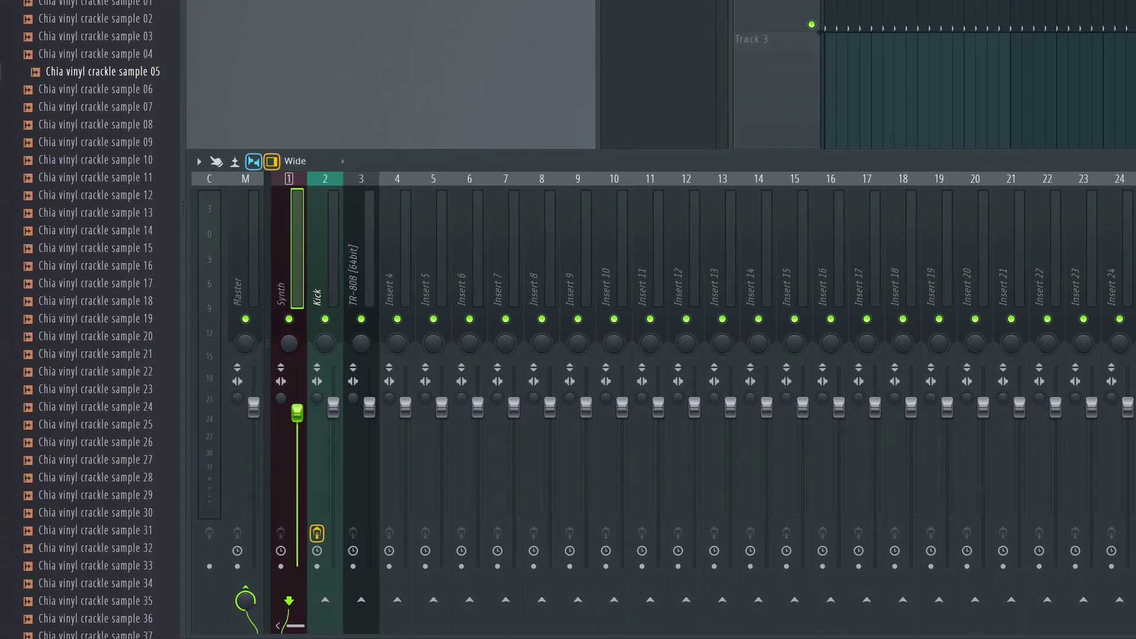
pyautogui.rightClick(296, 407)
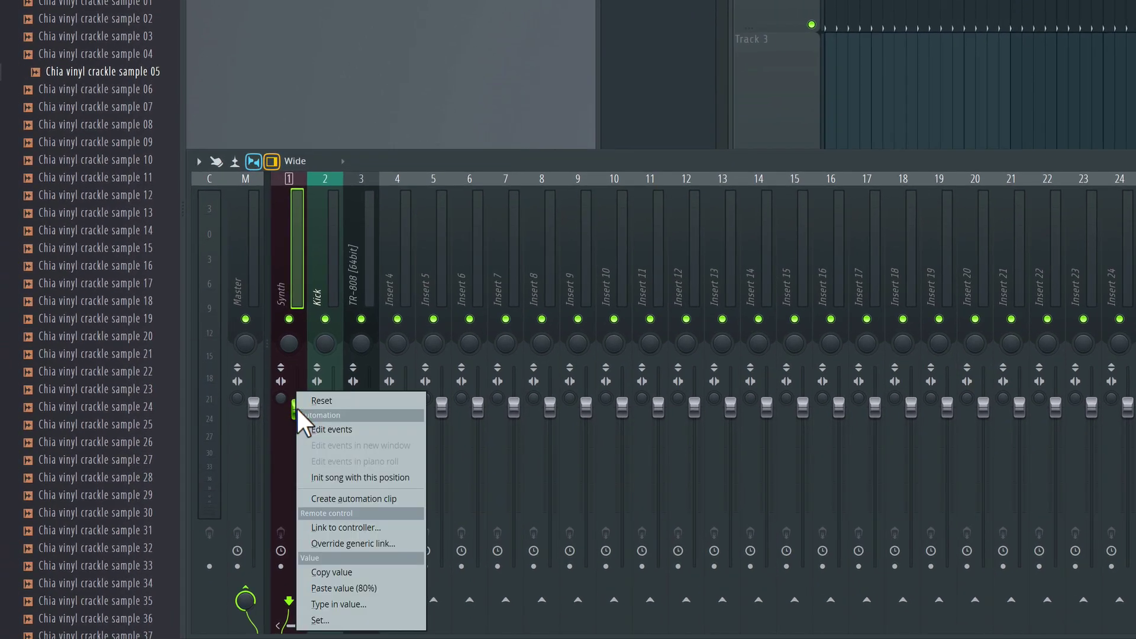
pyautogui.click(381, 499)
pyautogui.moveTo(297, 410); pyautogui.dragTo(297, 429)
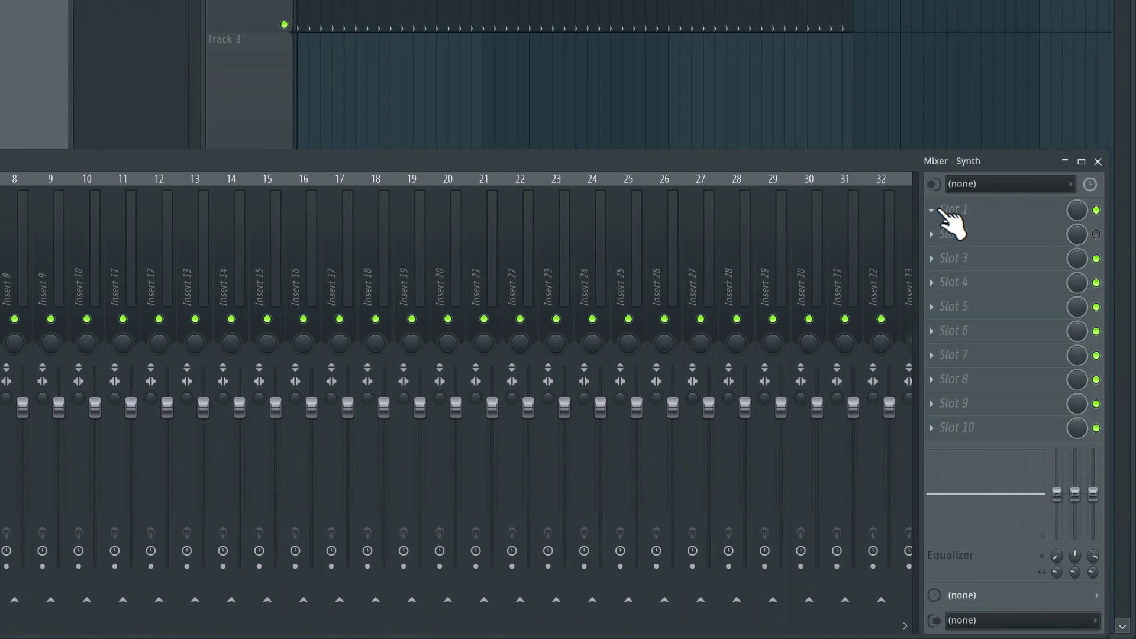
# Step: Load Fruity Balance into slot 1 of the Synth mixer track, try its volume knob and close the plugin window
pyautogui.click(941, 210)
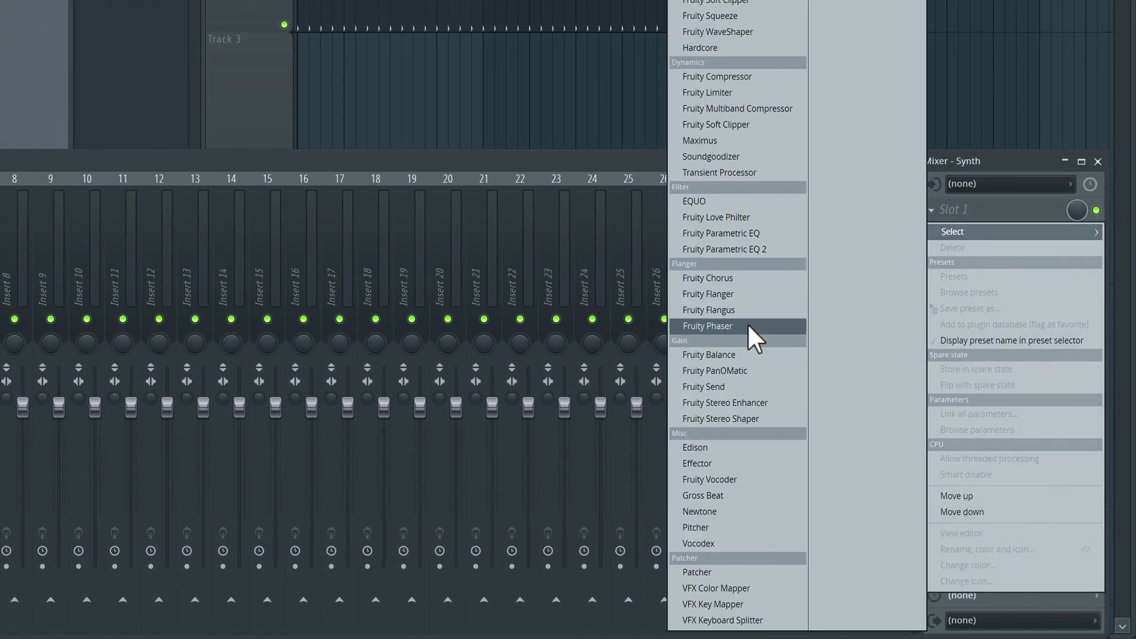
pyautogui.click(729, 354)
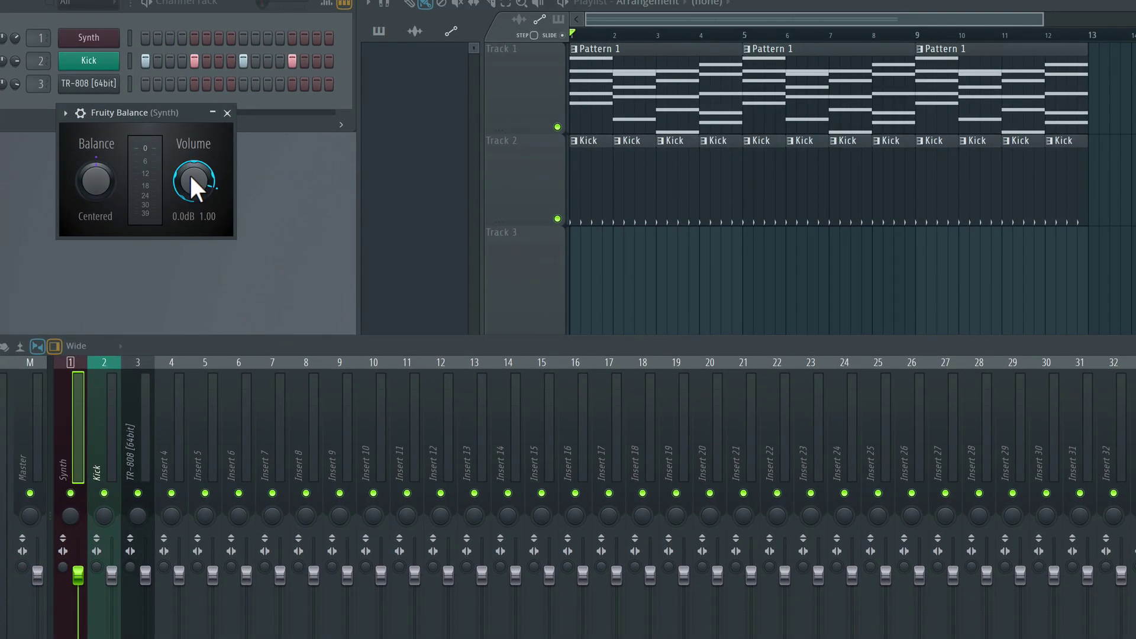
pyautogui.moveTo(190, 177); pyautogui.dragTo(190, 180)
pyautogui.click(227, 113)
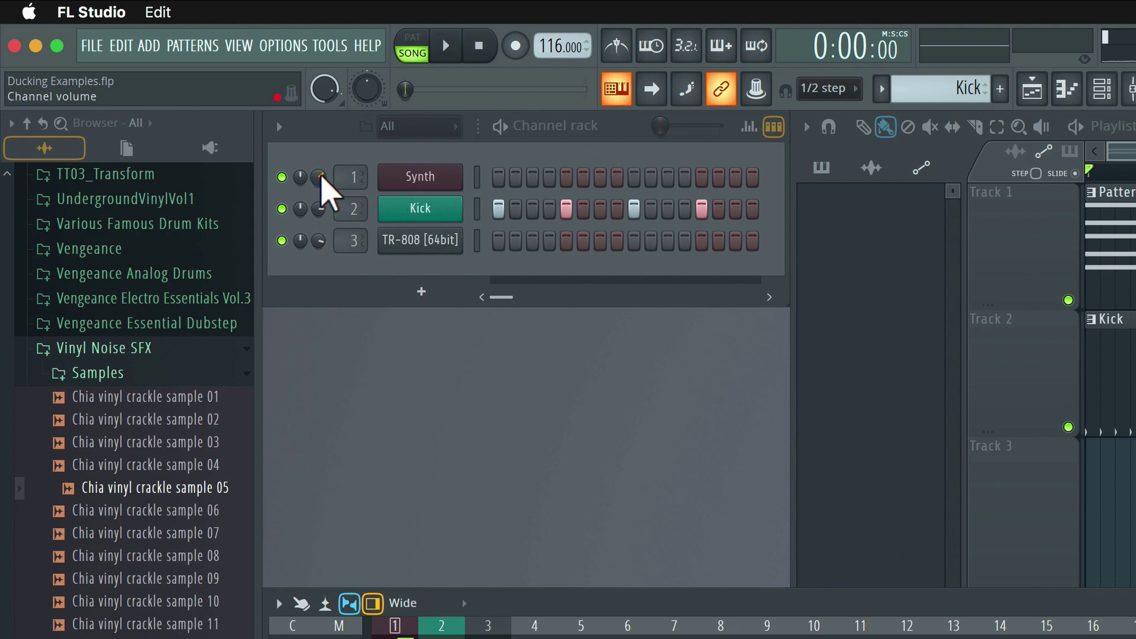
pyautogui.rightClick(320, 176)
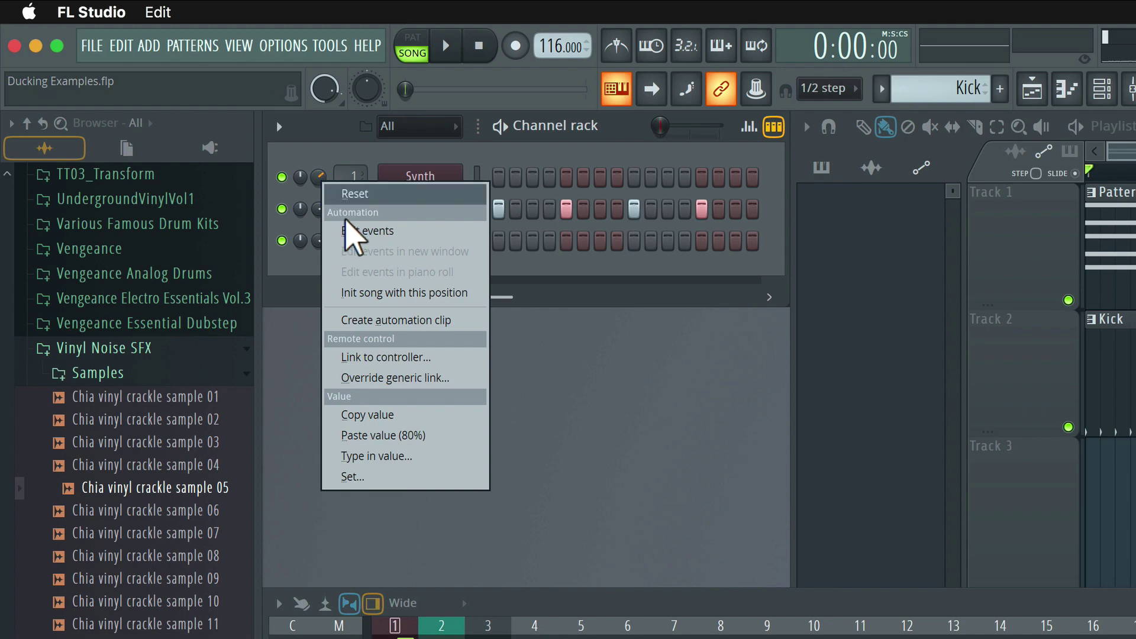
pyautogui.click(324, 149)
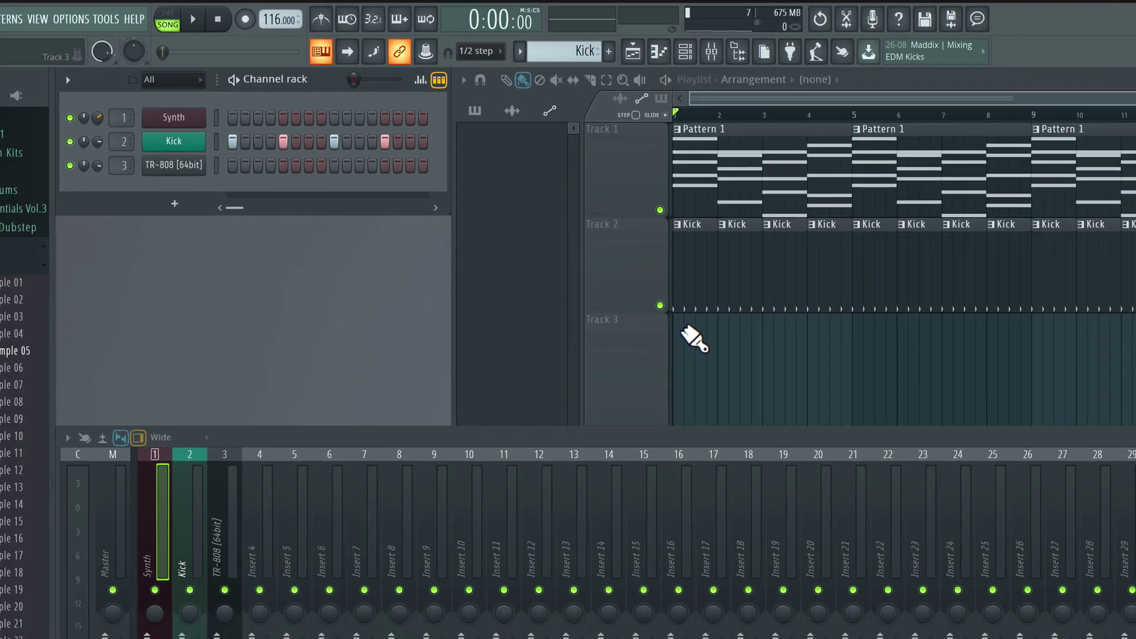
pyautogui.click(1072, 446)
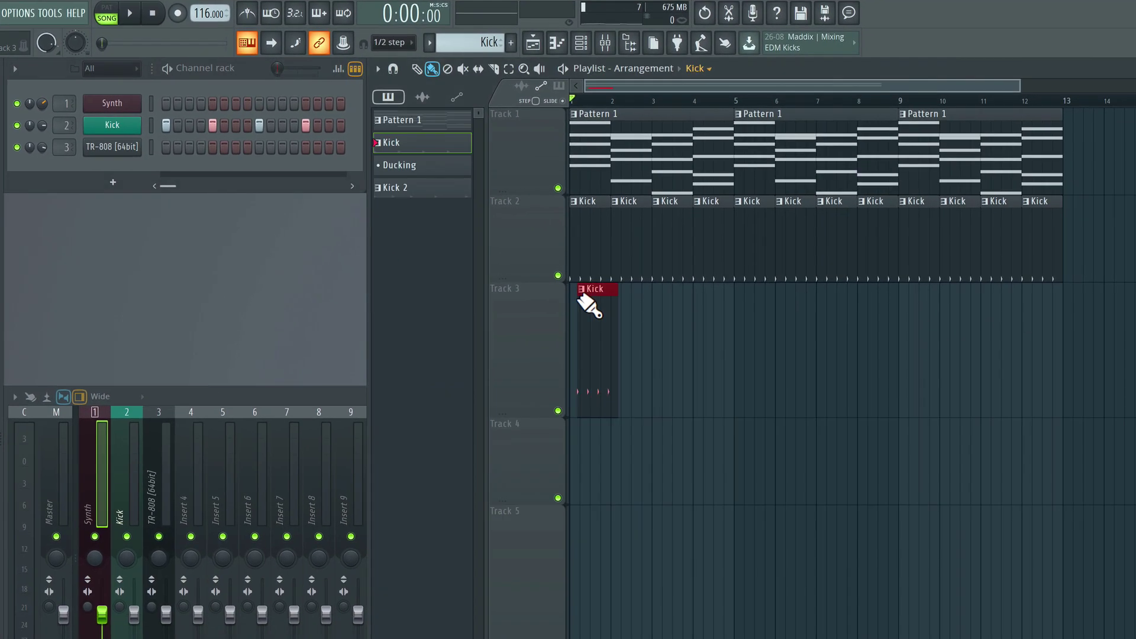
pyautogui.press('super+z')
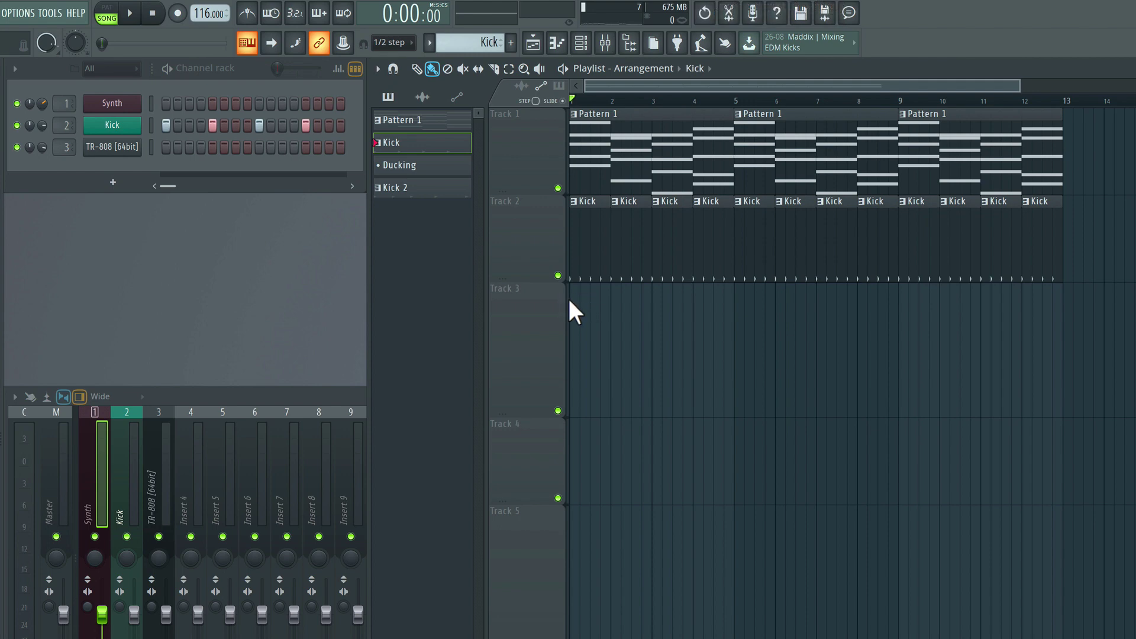
# Step: Select bar 1 in the playlist and create an automation clip for the Synth channel's volume over it
pyautogui.scroll(3, 571, 309)
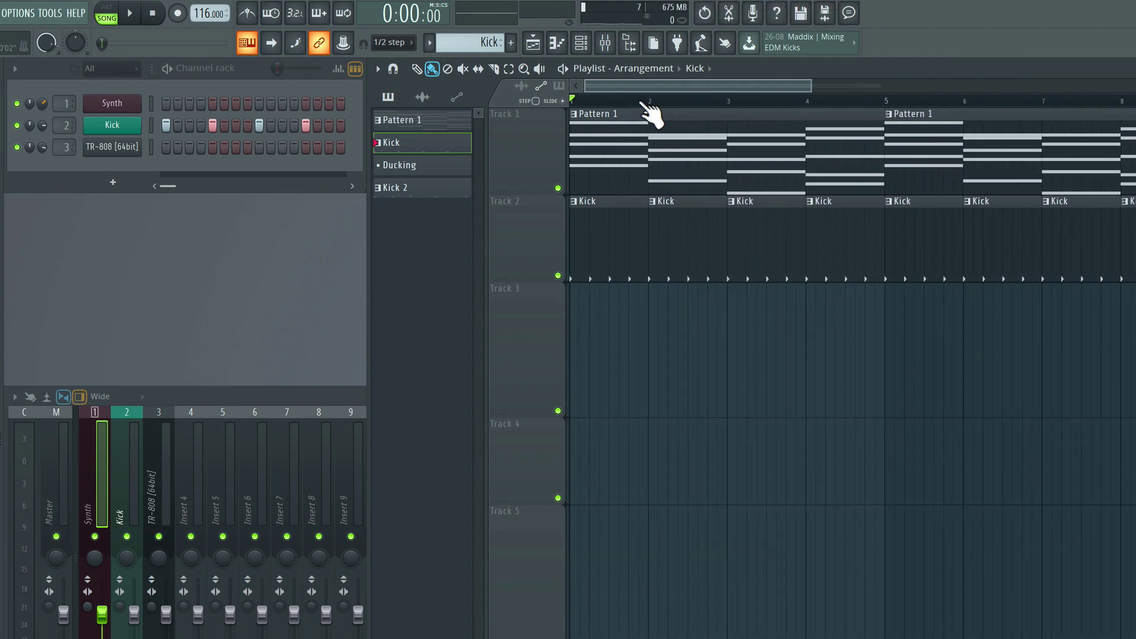
pyautogui.moveTo(646, 101); pyautogui.dragTo(578, 112)
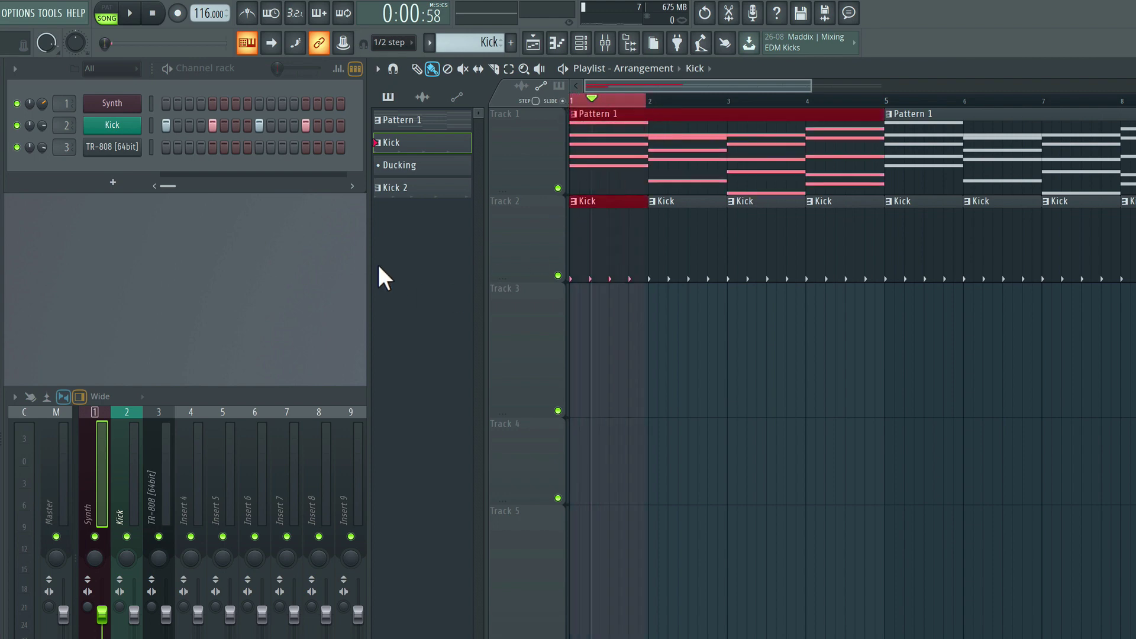
pyautogui.rightClick(42, 102)
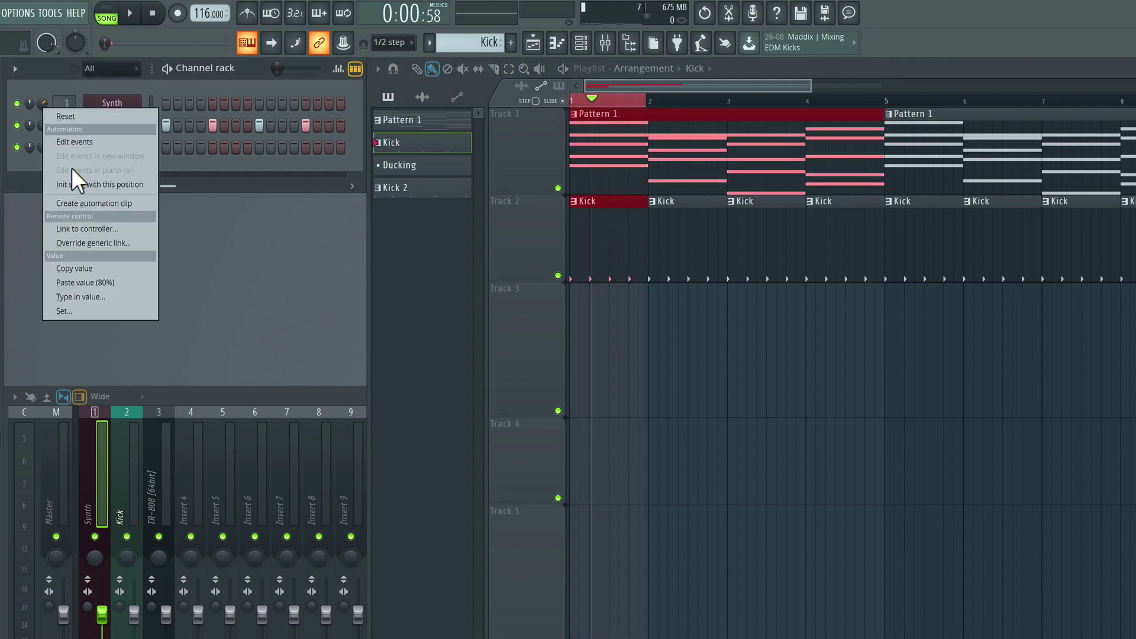
pyautogui.click(90, 203)
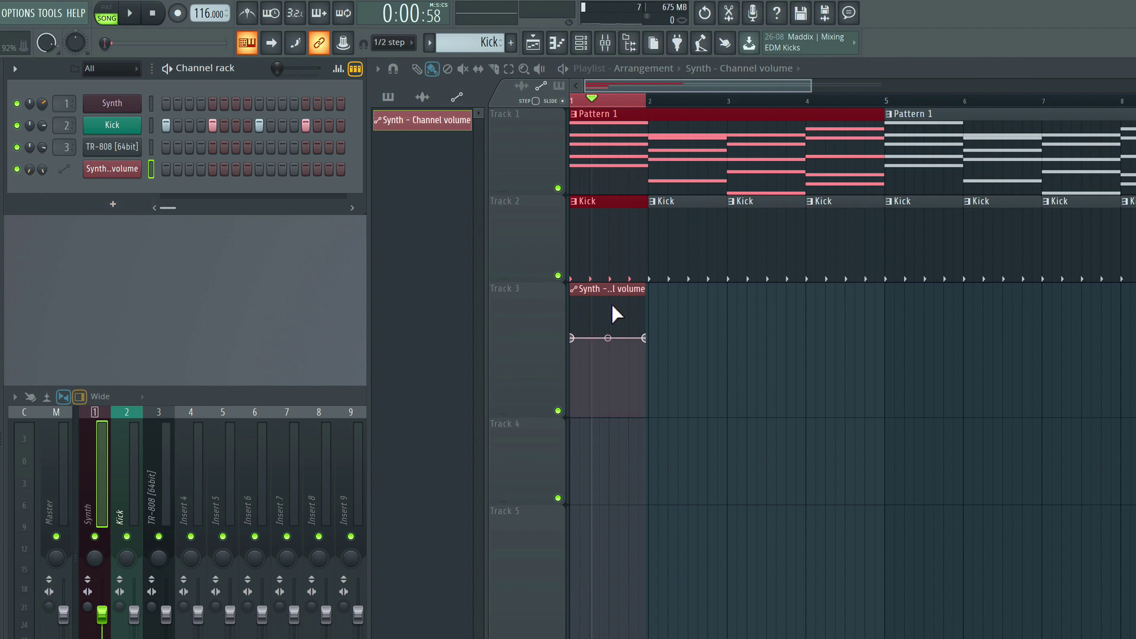
# Step: Shape the Synth volume automation clip into a rising ramp, lowering its start point near the bottom and raising its end point
pyautogui.click(638, 298)
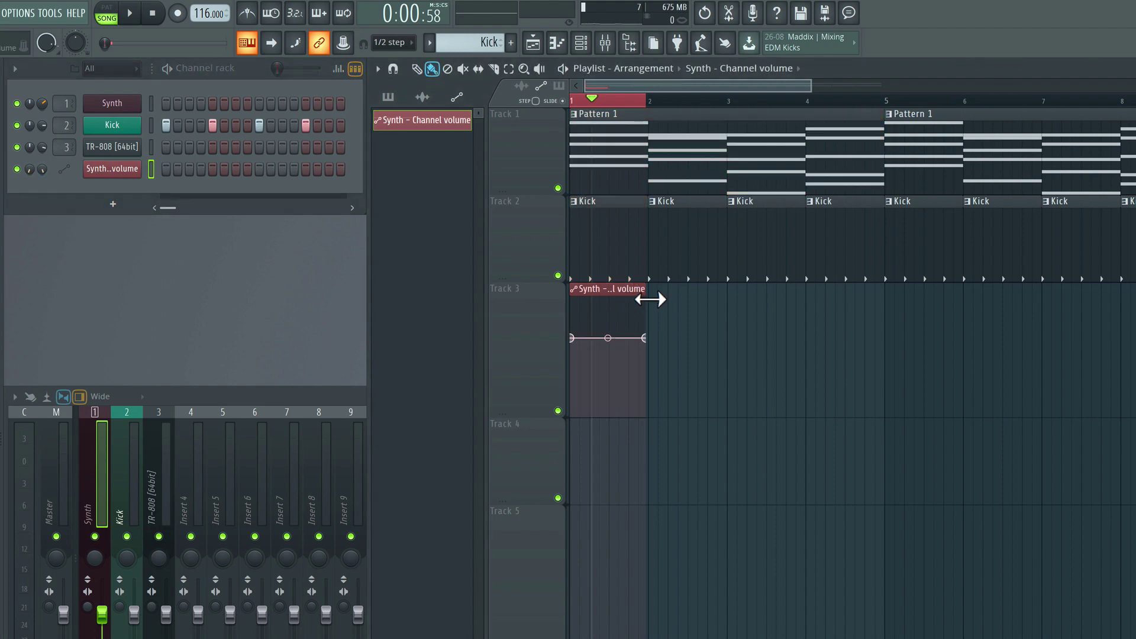
pyautogui.moveTo(573, 339); pyautogui.dragTo(570, 404)
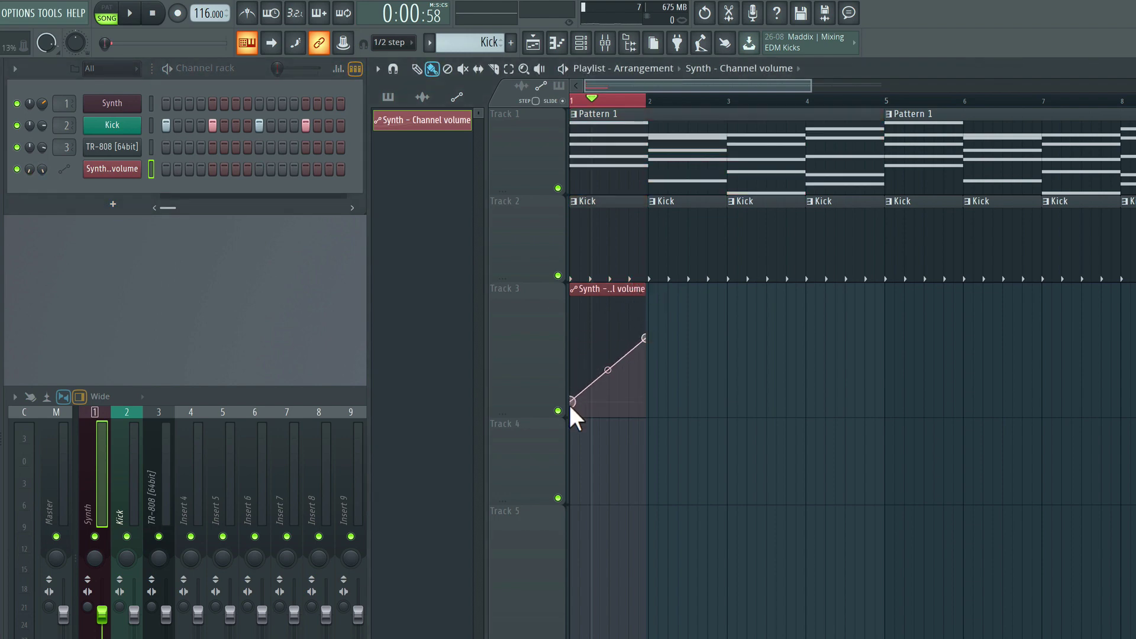
pyautogui.moveTo(646, 340); pyautogui.dragTo(645, 326)
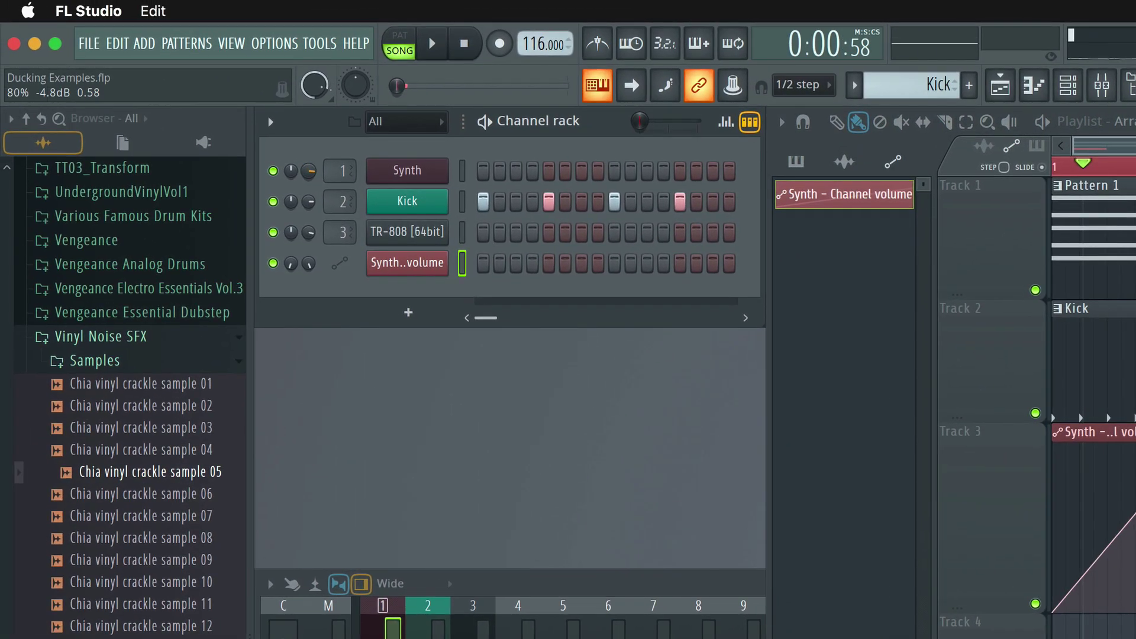
# Step: Copy the Synth channel's volume value and paste the 80% value onto the end point of its automation clip
pyautogui.rightClick(309, 172)
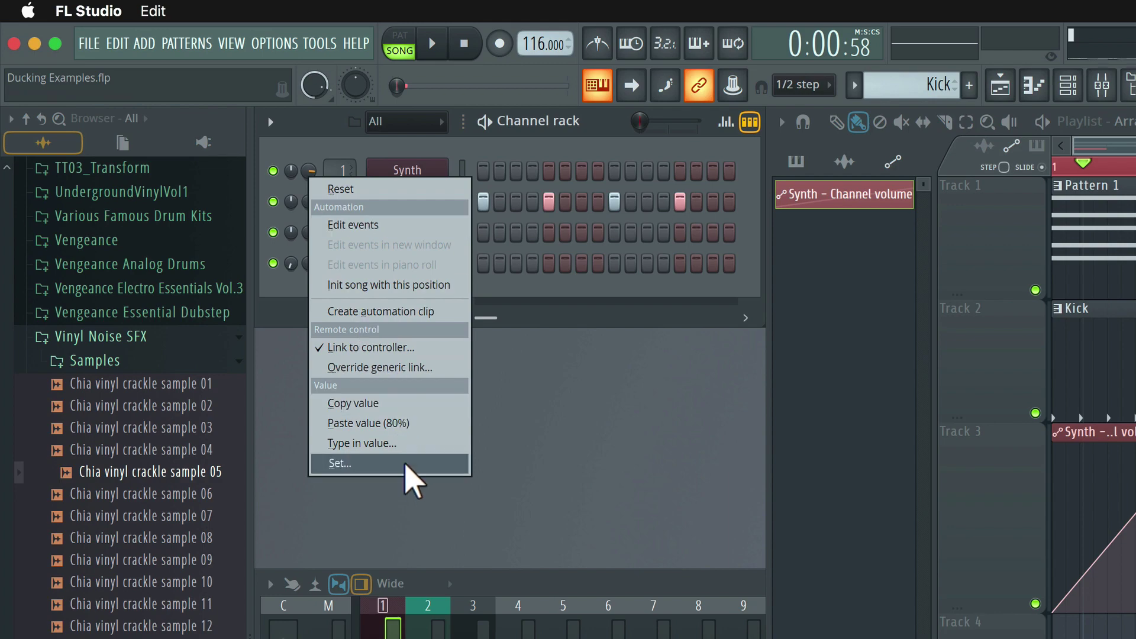
pyautogui.click(394, 405)
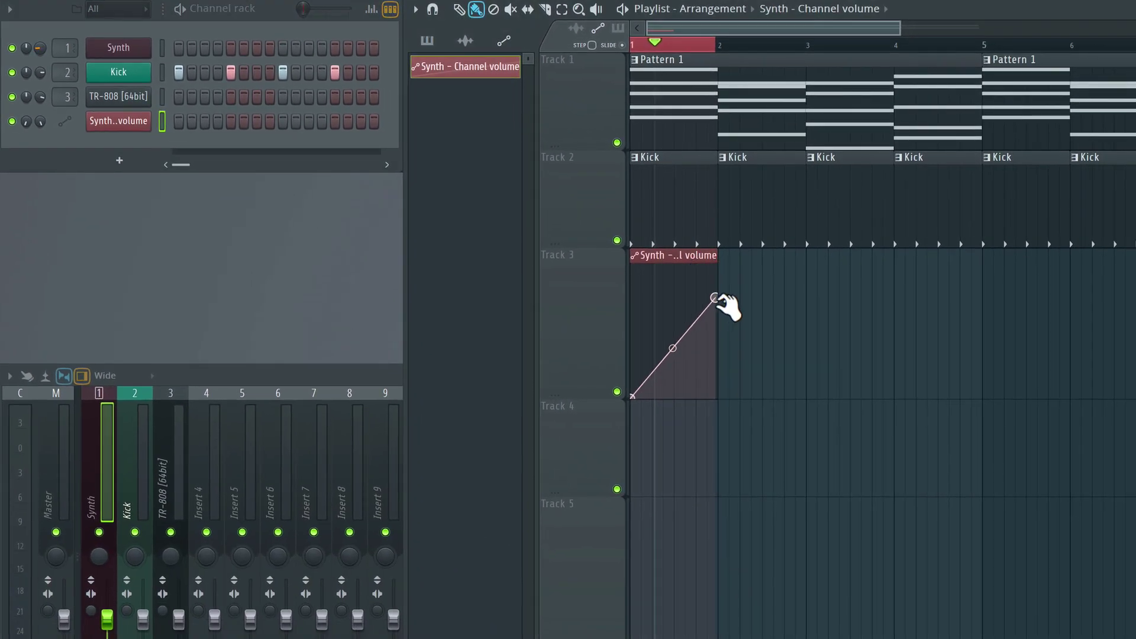
pyautogui.rightClick(714, 298)
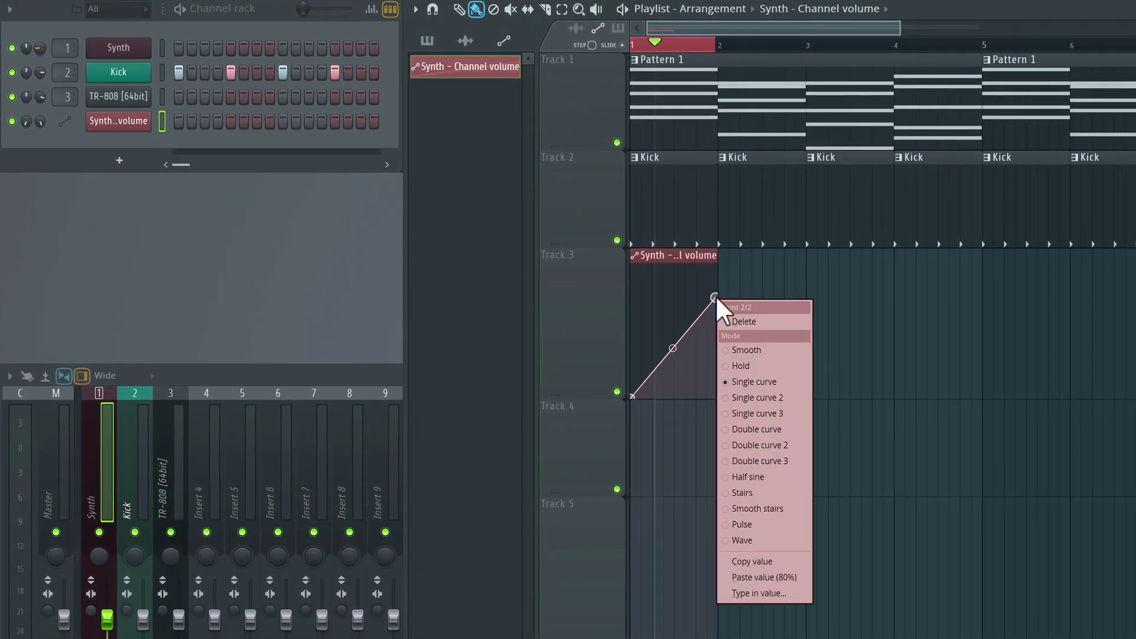
pyautogui.click(763, 578)
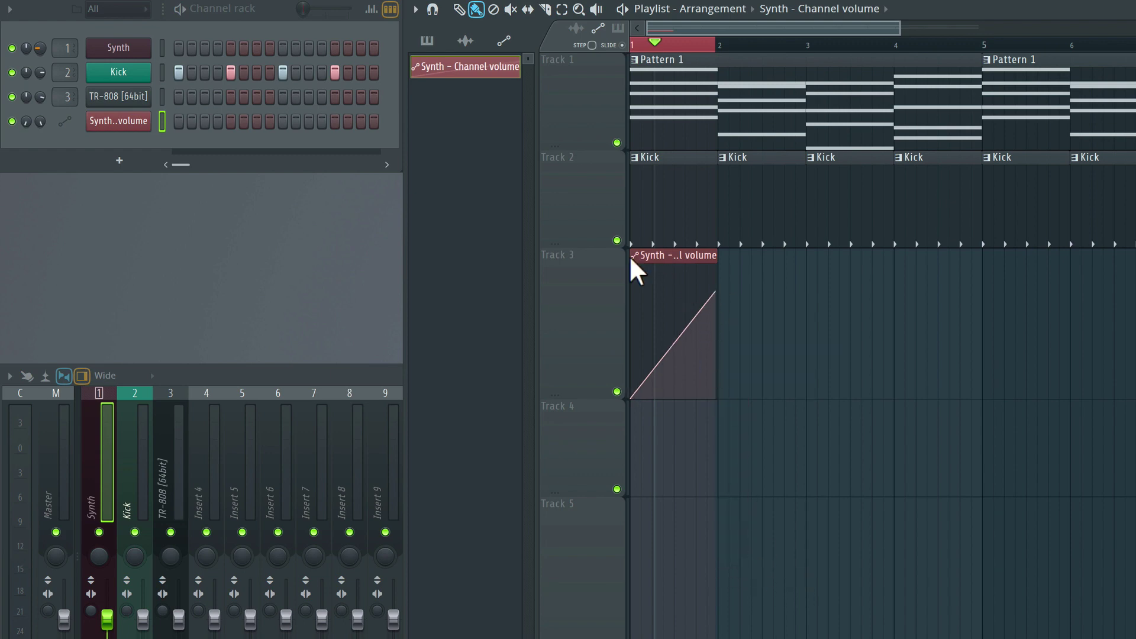
# Step: Shorten the volume ramp and its clip to one beat, ending at the second kick hit, and paste the 80% value onto the end point again
pyautogui.scroll(2, 681, 275)
pyautogui.scroll(4, 681, 275)
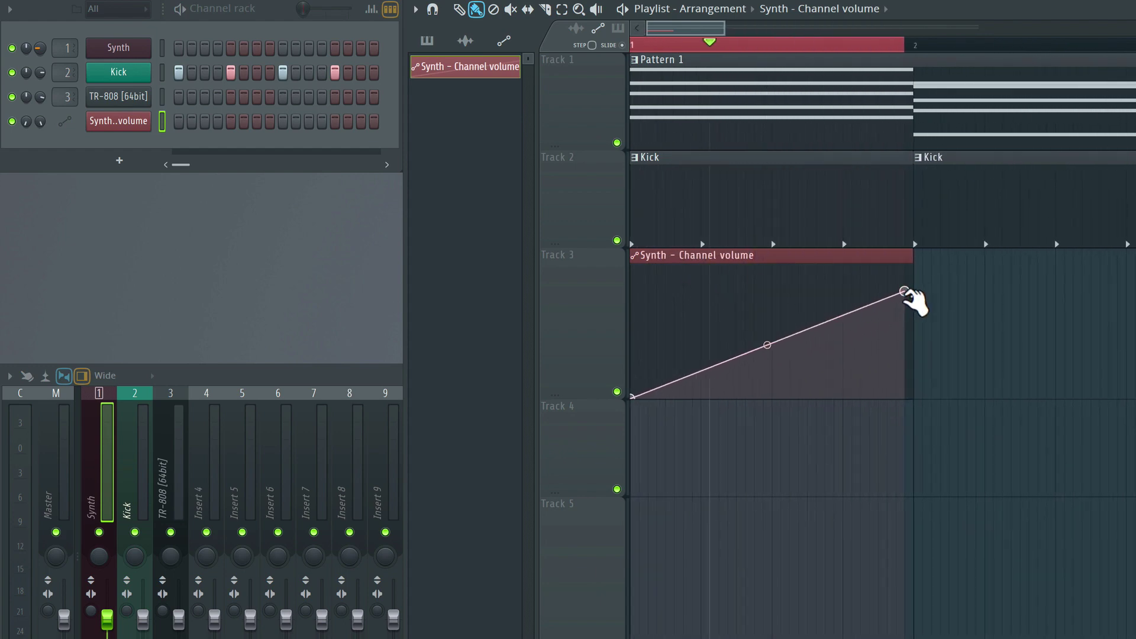
pyautogui.moveTo(904, 292); pyautogui.dragTo(710, 299)
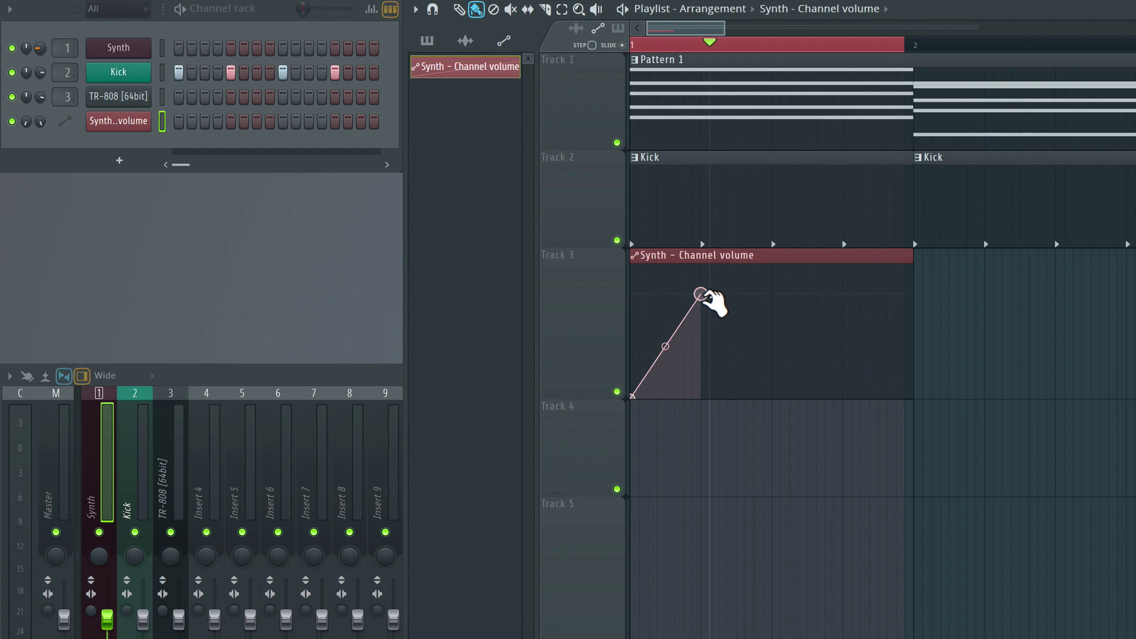
pyautogui.moveTo(923, 261); pyautogui.dragTo(707, 261)
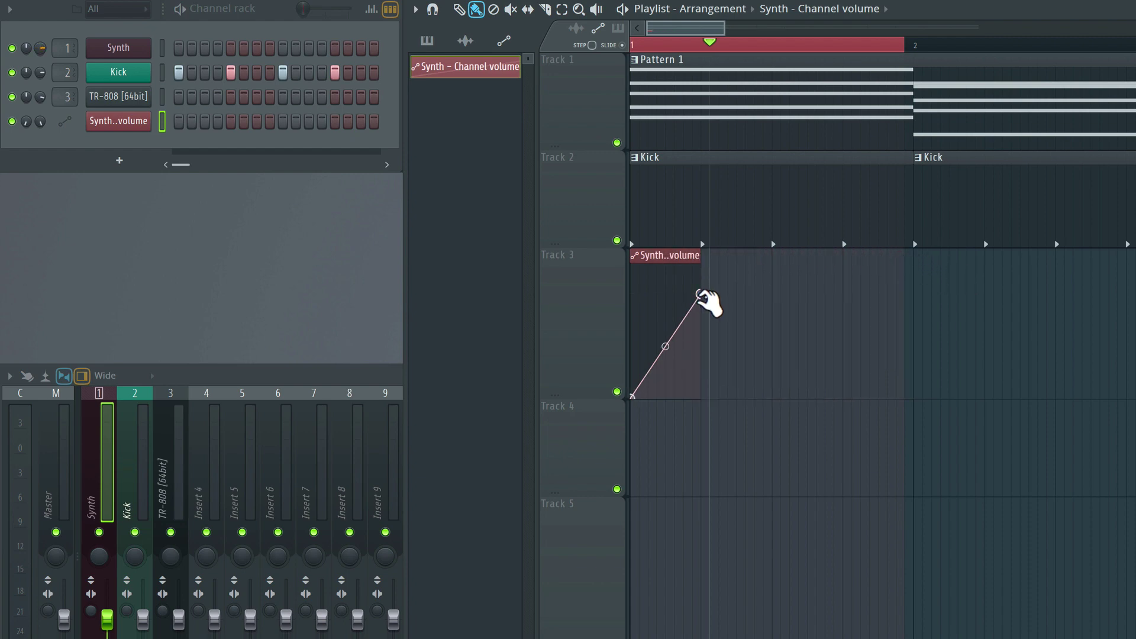
pyautogui.rightClick(701, 294)
pyautogui.click(758, 574)
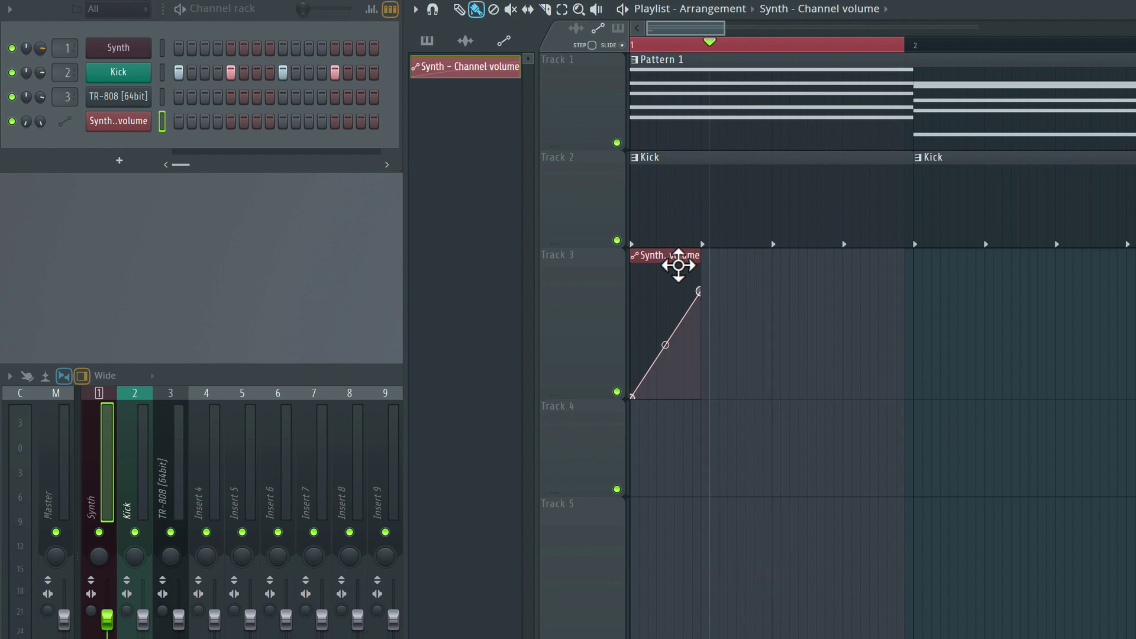
# Step: Paint copies of the one-beat Synth volume clip end to end along Track 3 so each kick hit has a ramp
pyautogui.scroll(3, 735, 283)
pyautogui.scroll(-2, 734, 283)
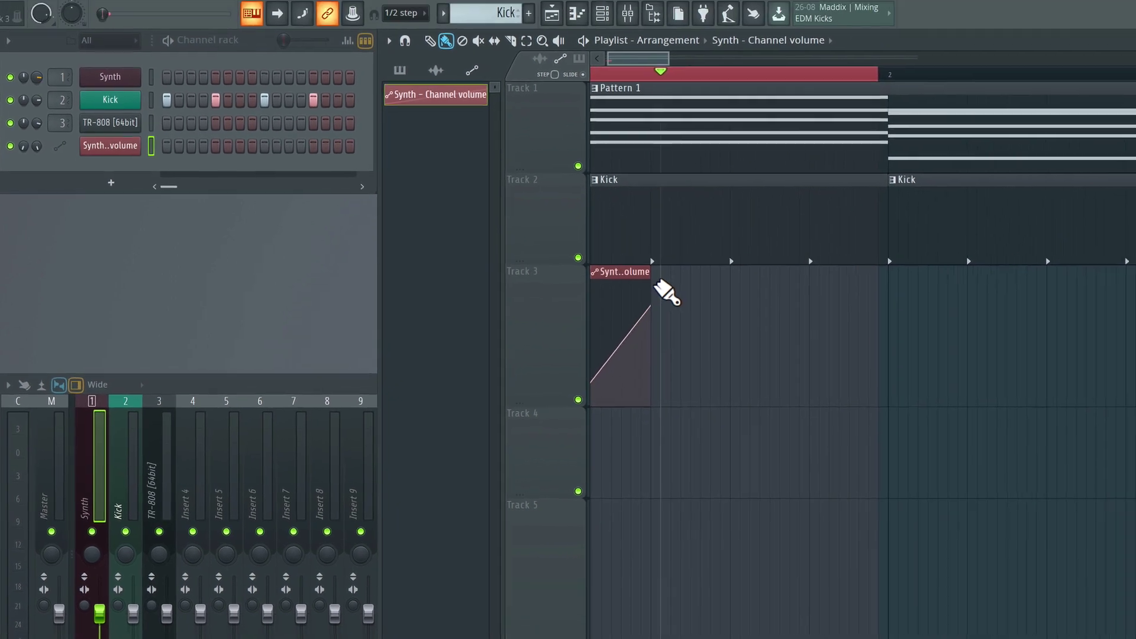
pyautogui.moveTo(628, 301)
pyautogui.mouseDown()
pyautogui.moveTo(1083, 319)
pyautogui.moveTo(1065, 327)
pyautogui.mouseUp()
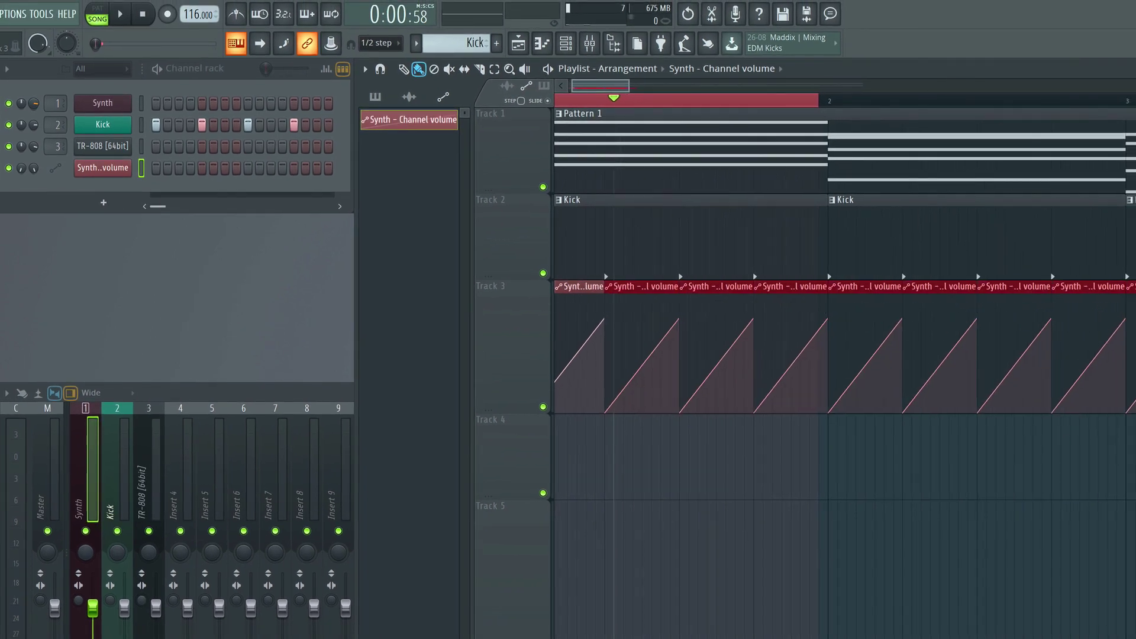
pyautogui.scroll(-3, 665, 335)
# Step: During playback, bend the volume ramp into an inward curve and raise its start point to about a quarter of the clip's height
pyautogui.press('space')
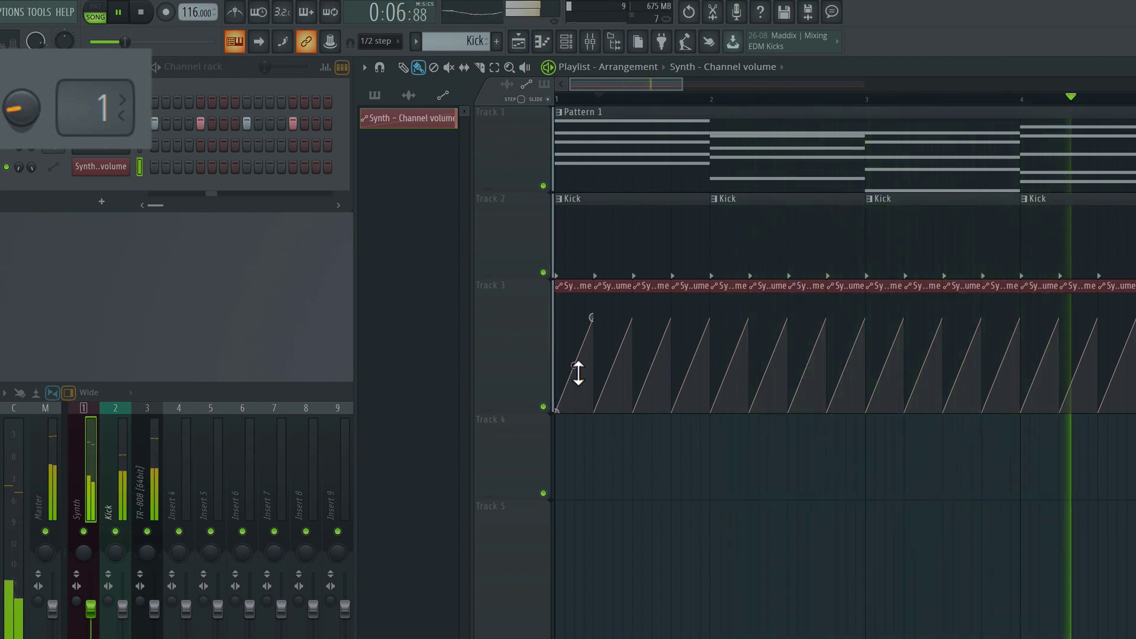
pyautogui.moveTo(574, 365); pyautogui.dragTo(574, 390)
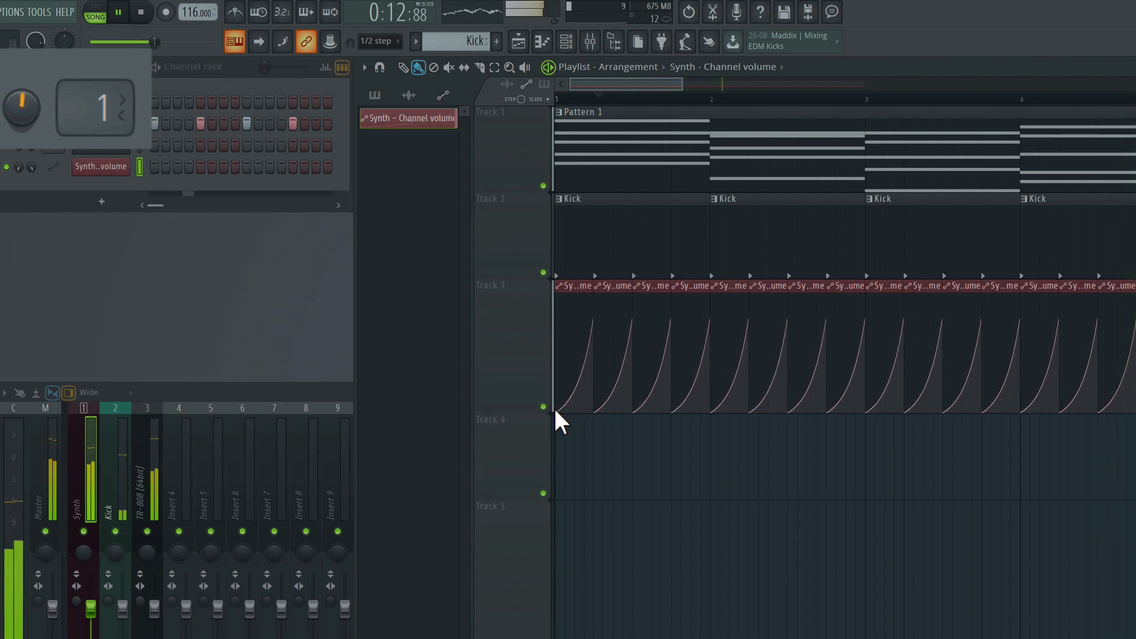
pyautogui.moveTo(567, 419); pyautogui.dragTo(574, 372)
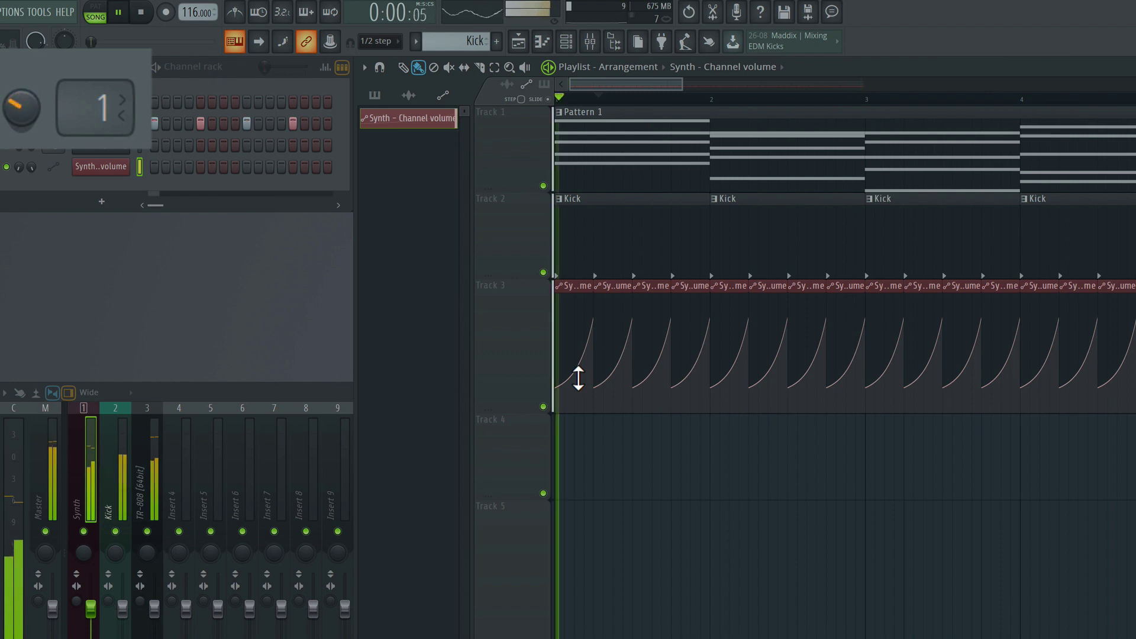
pyautogui.moveTo(578, 379)
pyautogui.mouseDown()
pyautogui.moveTo(574, 357)
pyautogui.moveTo(574, 375)
pyautogui.mouseUp()
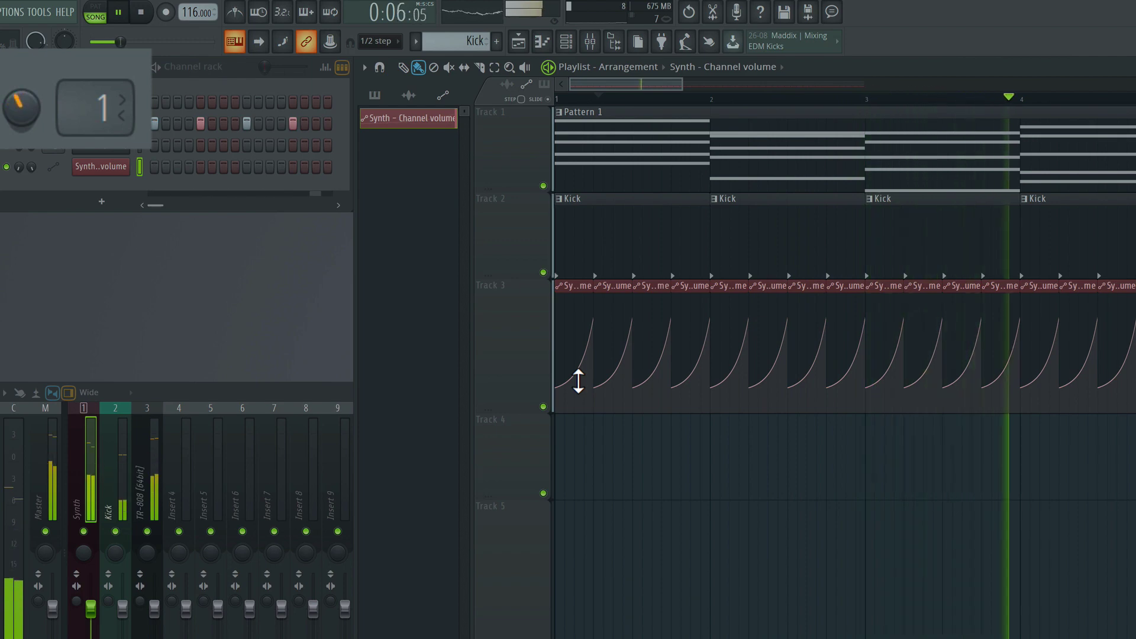
# Step: Listen to the synth's volume ducking across the arrangement and stop playback
pyautogui.keyDown('ctrl'); pyautogui.scroll(-1, 592, 465); pyautogui.keyUp('ctrl')
pyautogui.keyDown('ctrl'); pyautogui.scroll(-4, 592, 465); pyautogui.keyUp('ctrl')
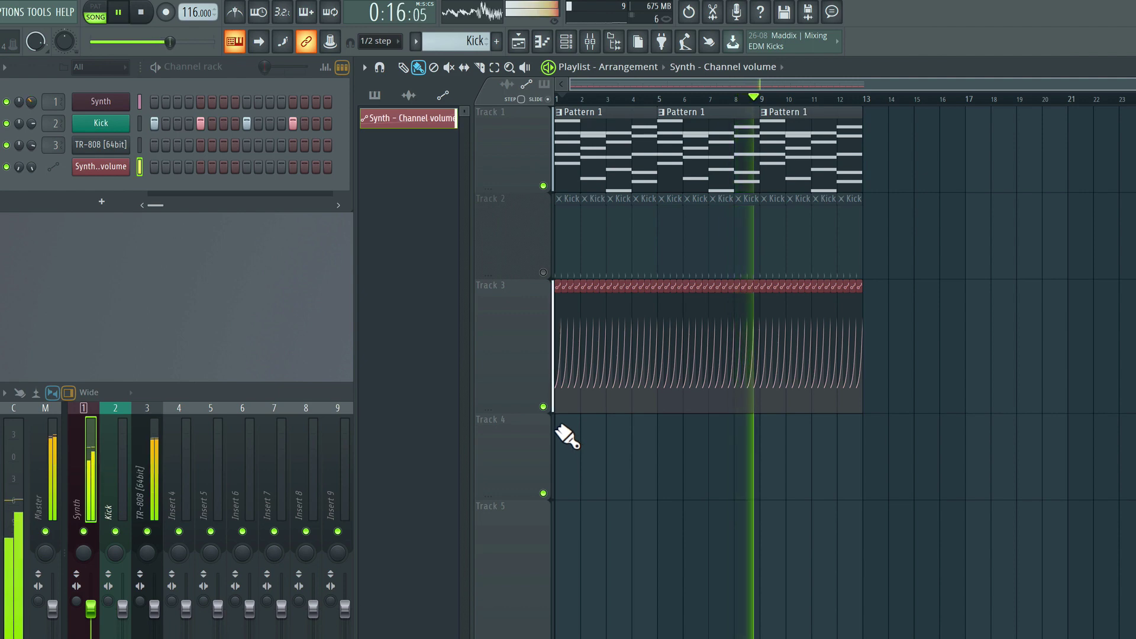
pyautogui.moveTo(34, 147); pyautogui.dragTo(34, 192)
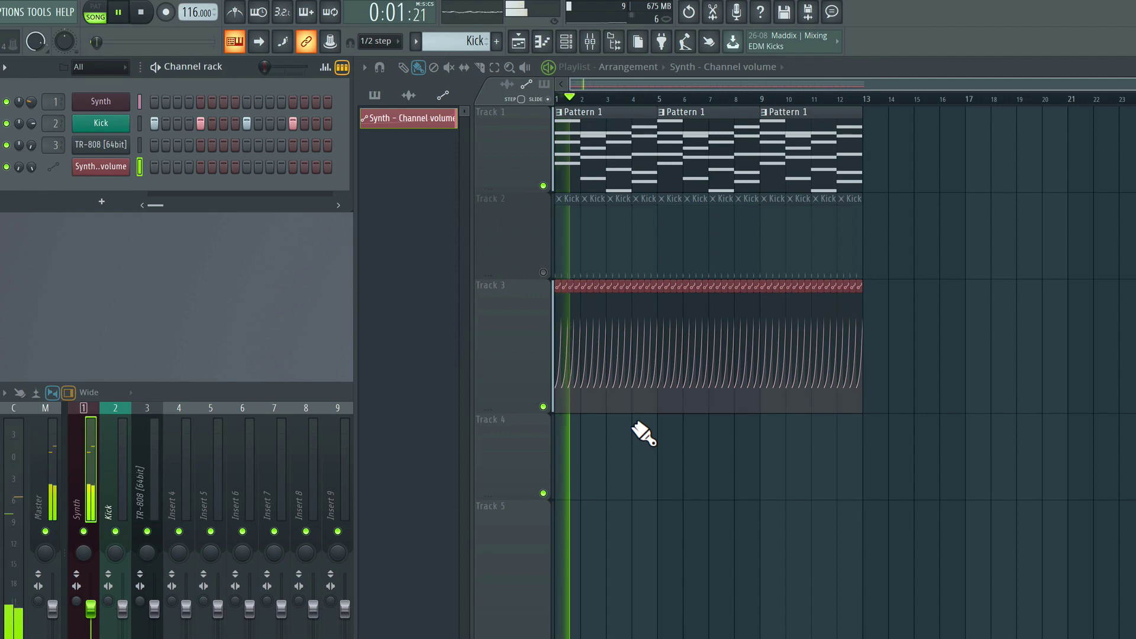
pyautogui.press('space')
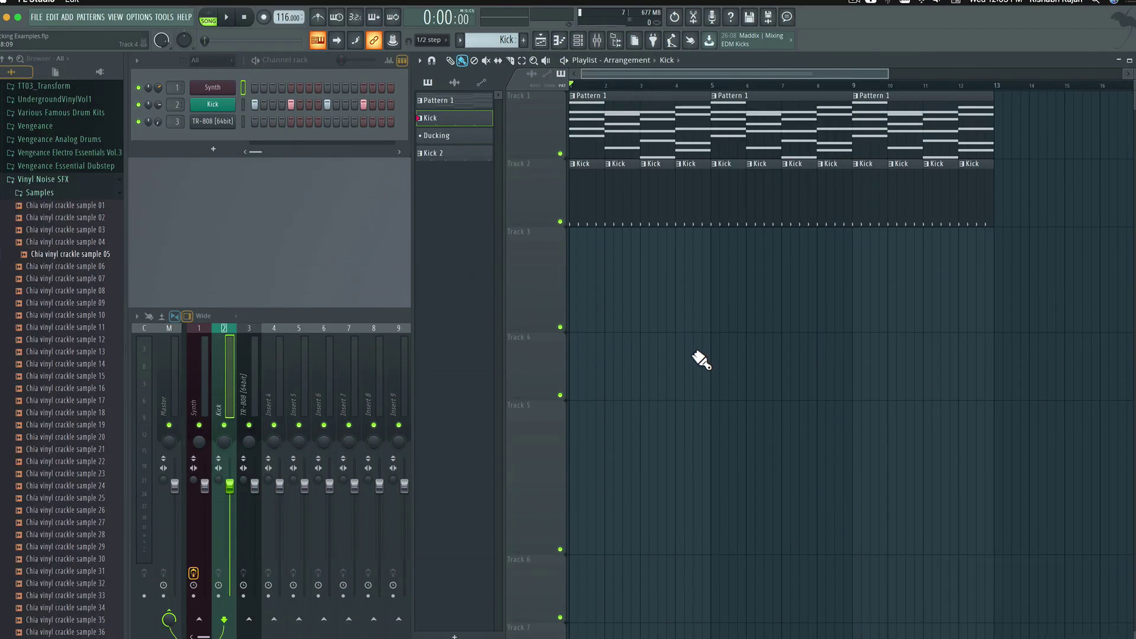
# Step: Widen the mixer to reveal the effect slots and load Fruity Peak Controller into slot 1 of the Kick track
pyautogui.click(356, 317)
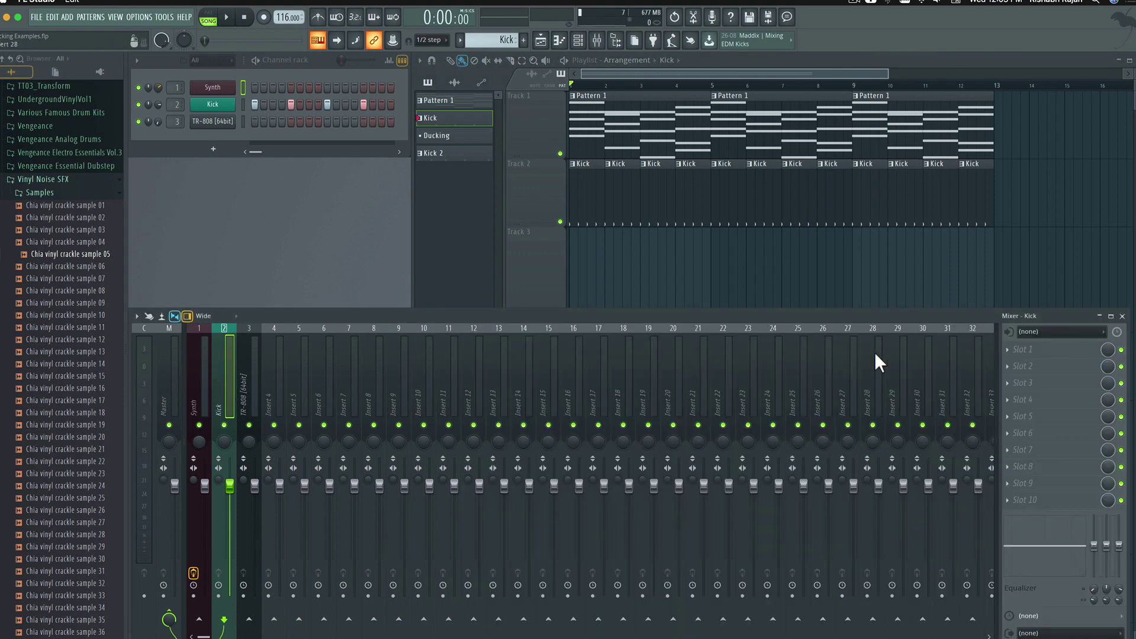
pyautogui.click(1012, 350)
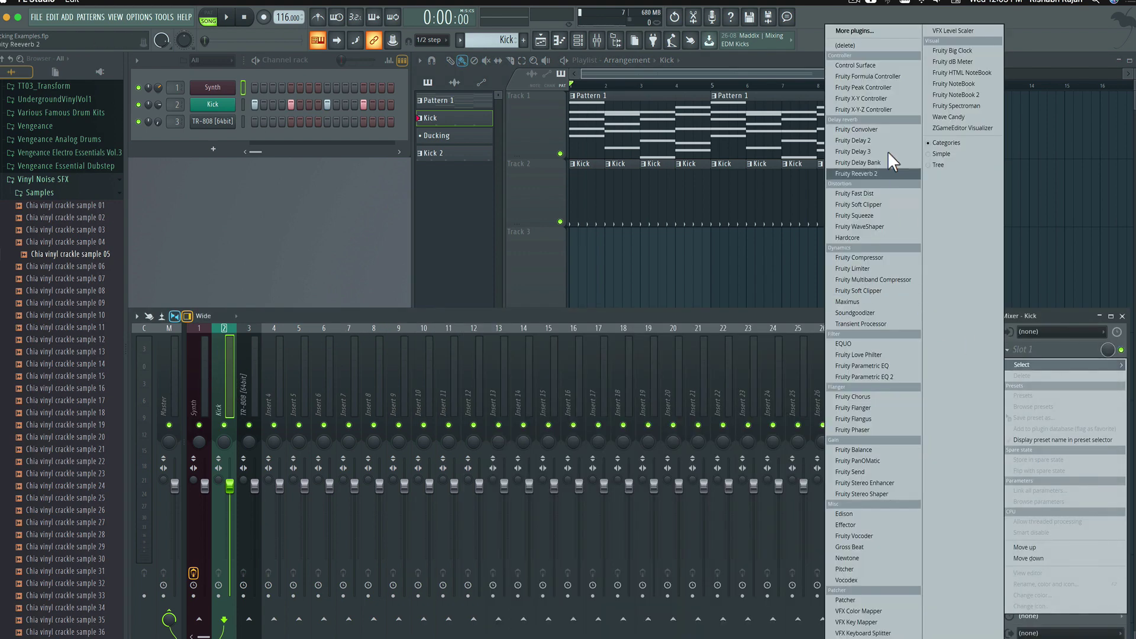
pyautogui.click(878, 87)
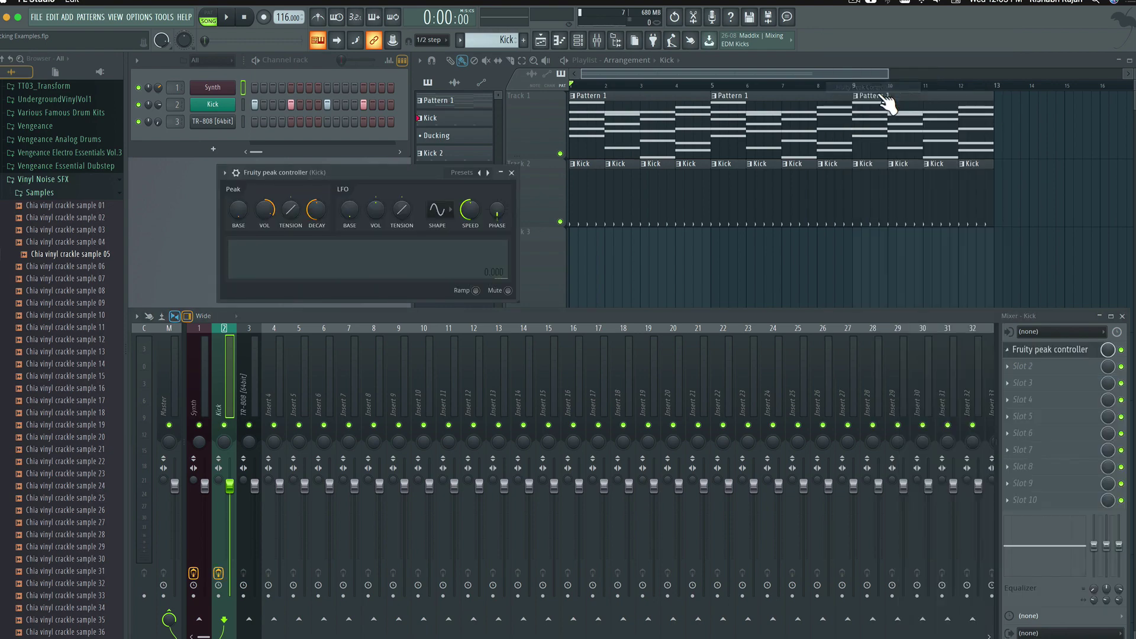
pyautogui.click(1026, 351)
pyautogui.click(1027, 351)
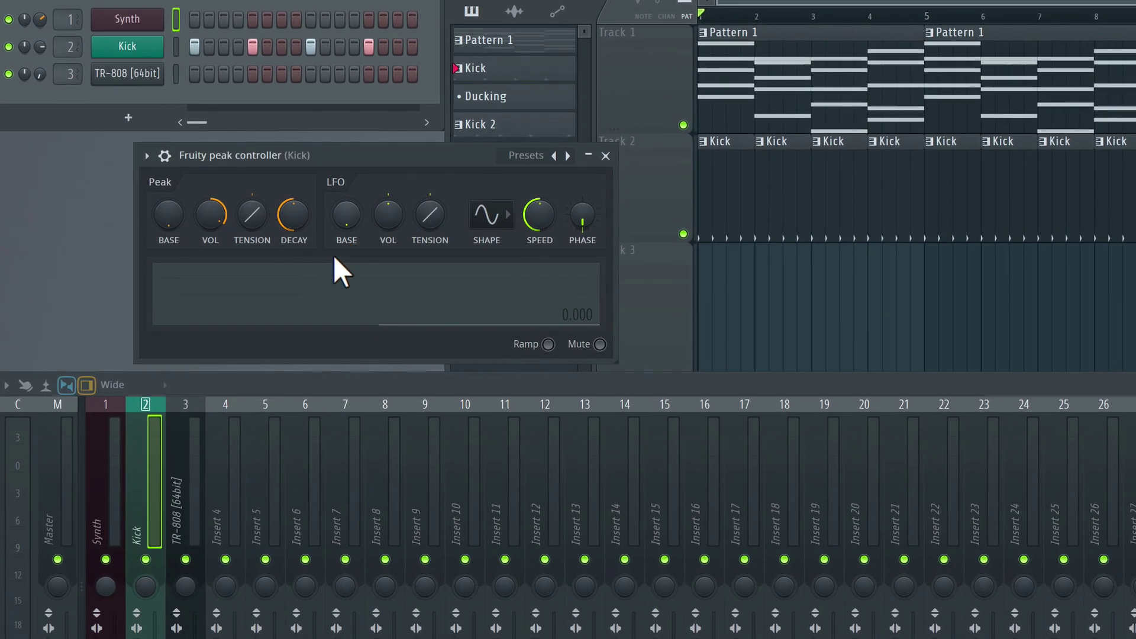
# Step: During playback, lengthen the peak decay, raise the peak volume and adjust its tension, closing the plugin and stopping playback when done
pyautogui.press('space')
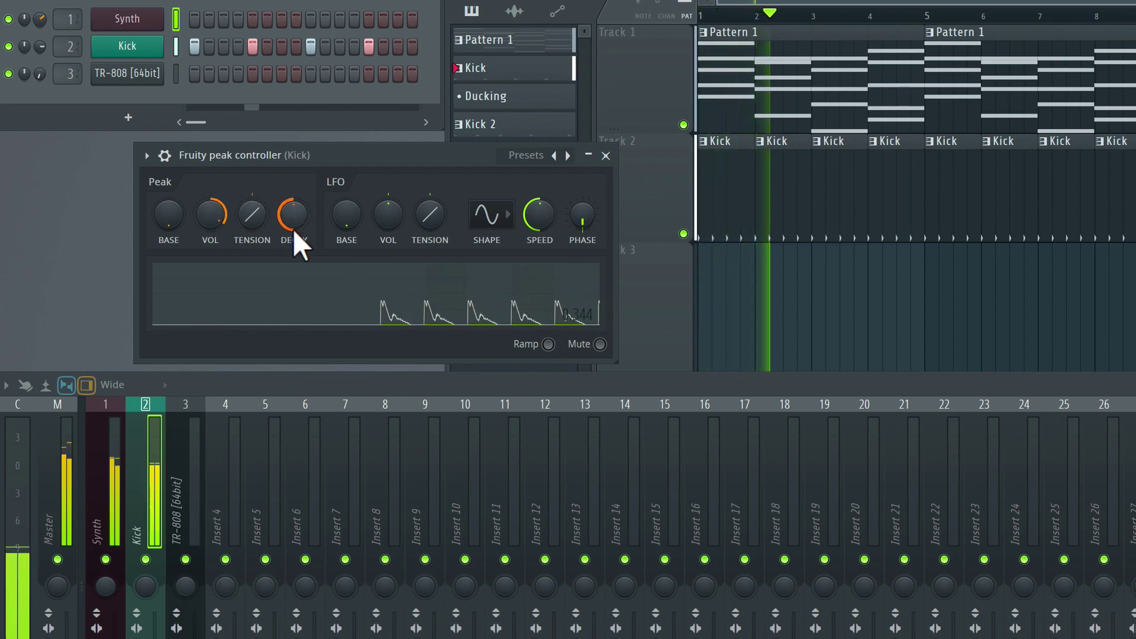
pyautogui.moveTo(293, 222)
pyautogui.mouseDown()
pyautogui.moveTo(293, 198)
pyautogui.moveTo(292, 214)
pyautogui.mouseUp()
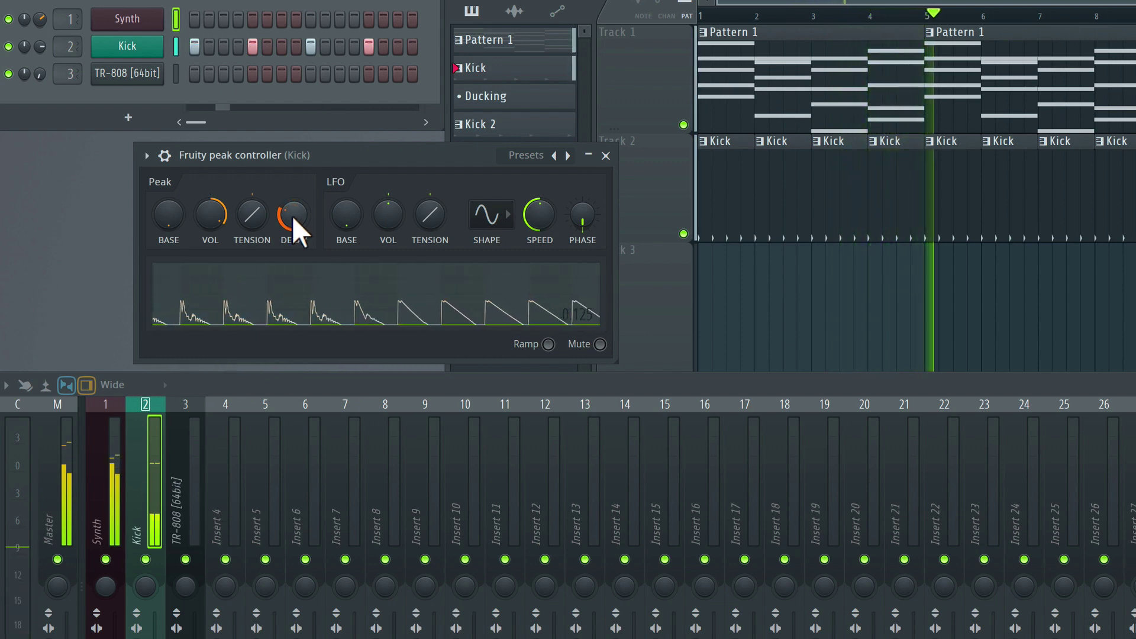
pyautogui.moveTo(212, 215); pyautogui.dragTo(247, 229)
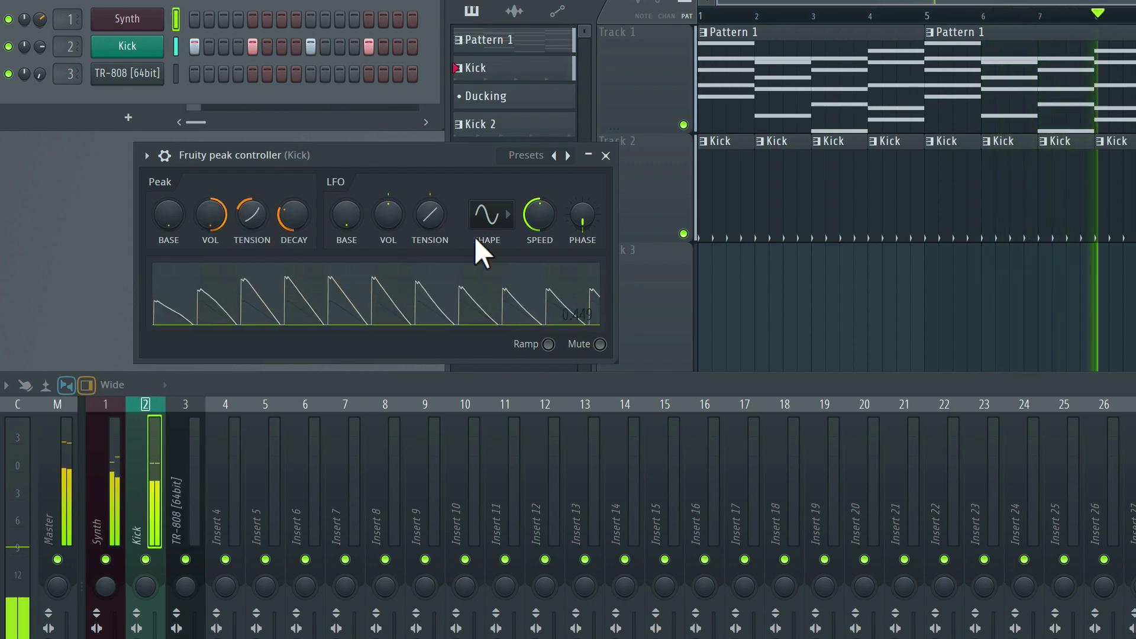
pyautogui.click(605, 156)
pyautogui.press('space')
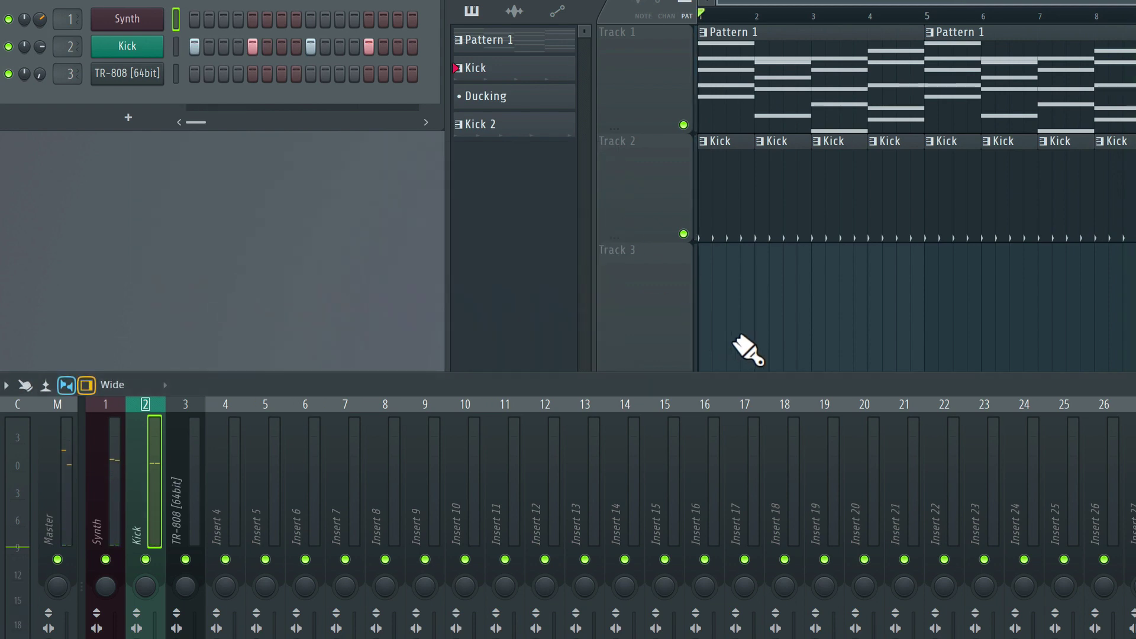
# Step: Link the Synth channel's volume to the internal controller Peak ctrl - Peak with the Inverted mapping formula
pyautogui.rightClick(44, 16)
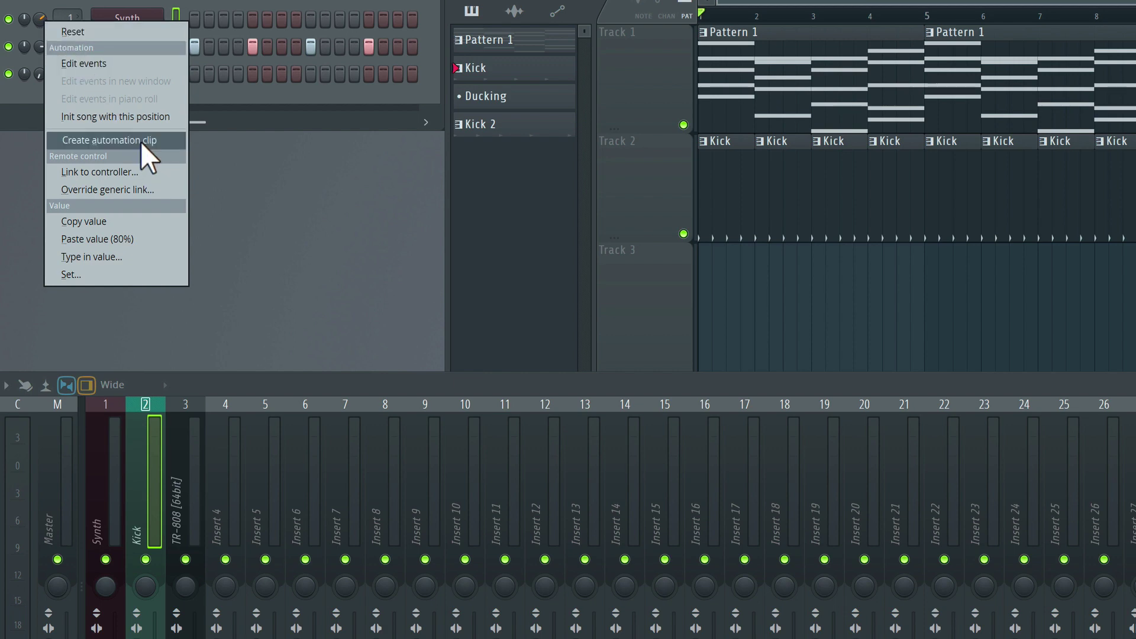
pyautogui.click(124, 171)
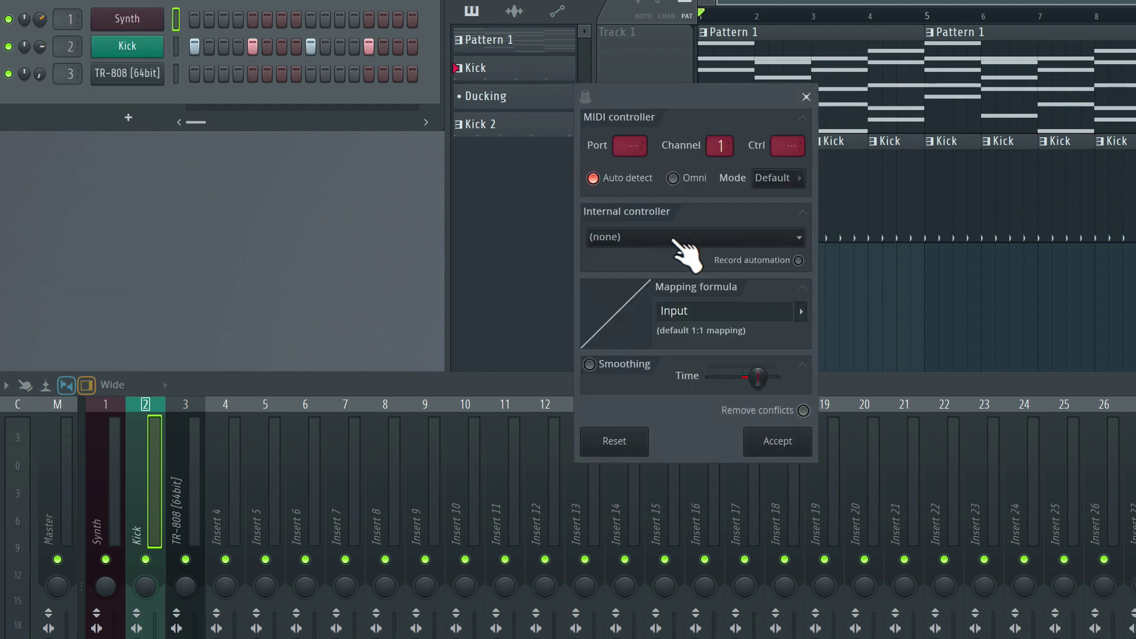
pyautogui.click(793, 239)
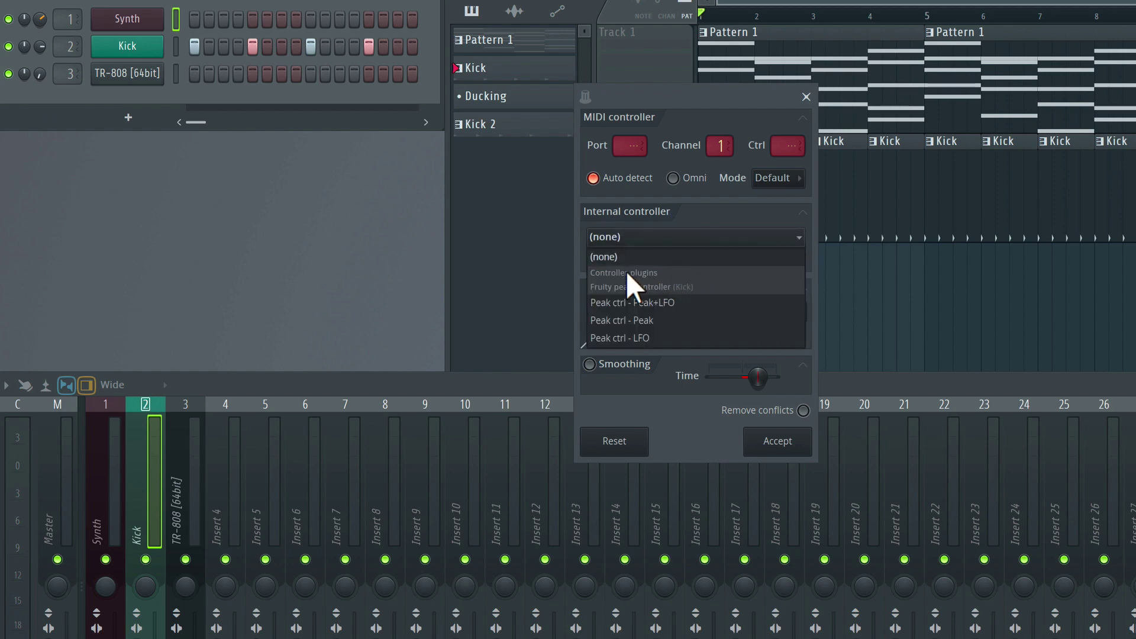
pyautogui.click(645, 317)
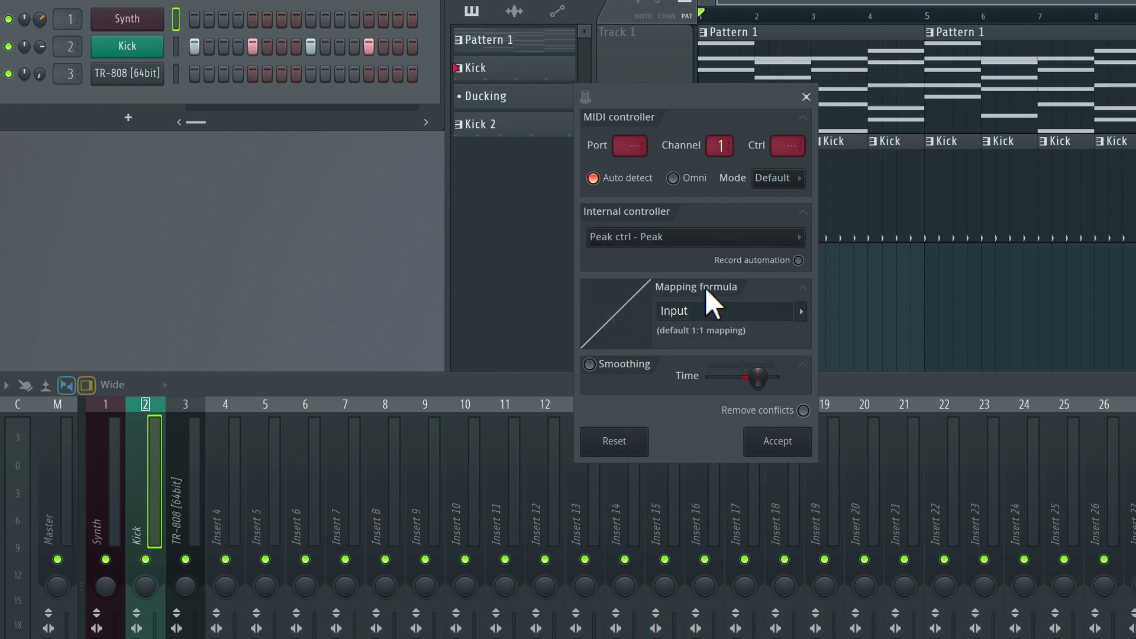
pyautogui.click(801, 312)
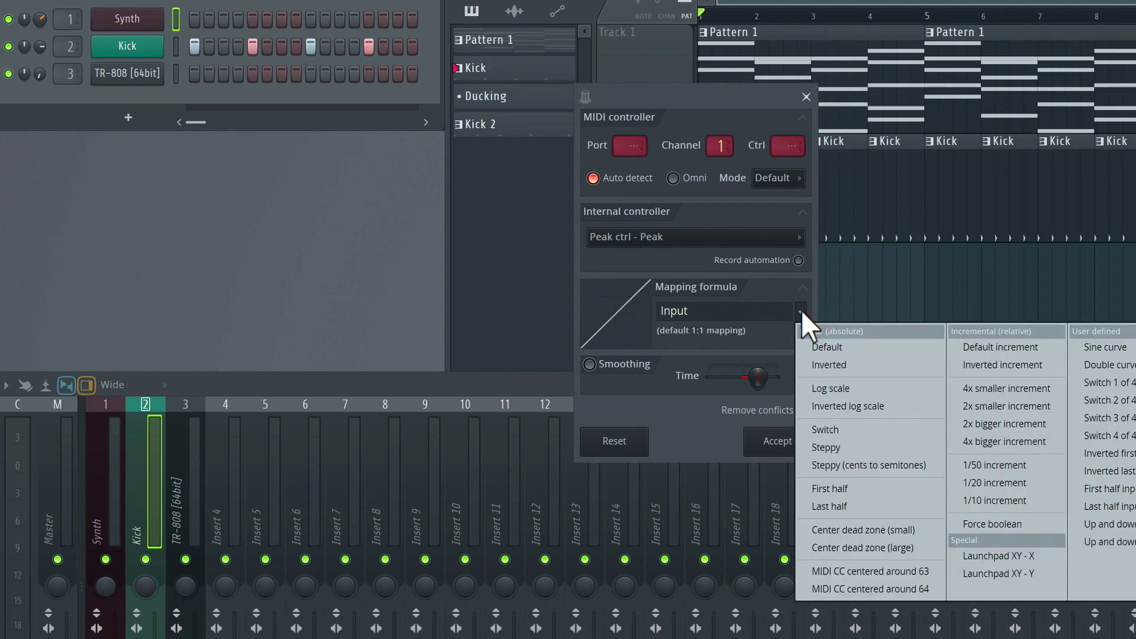
pyautogui.click(830, 363)
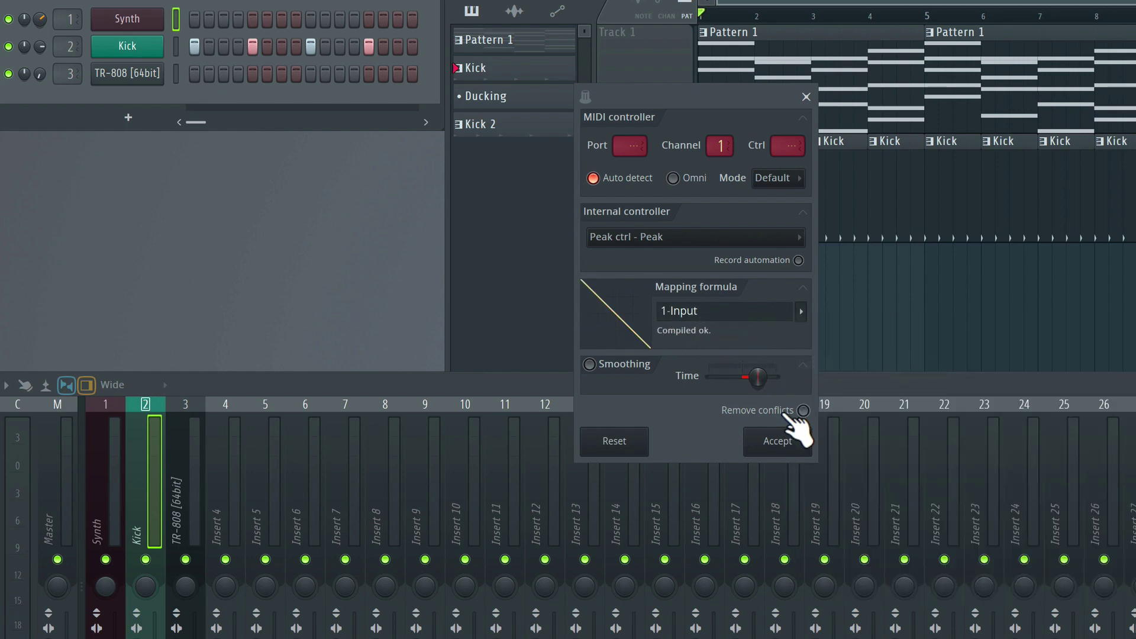
pyautogui.click(778, 441)
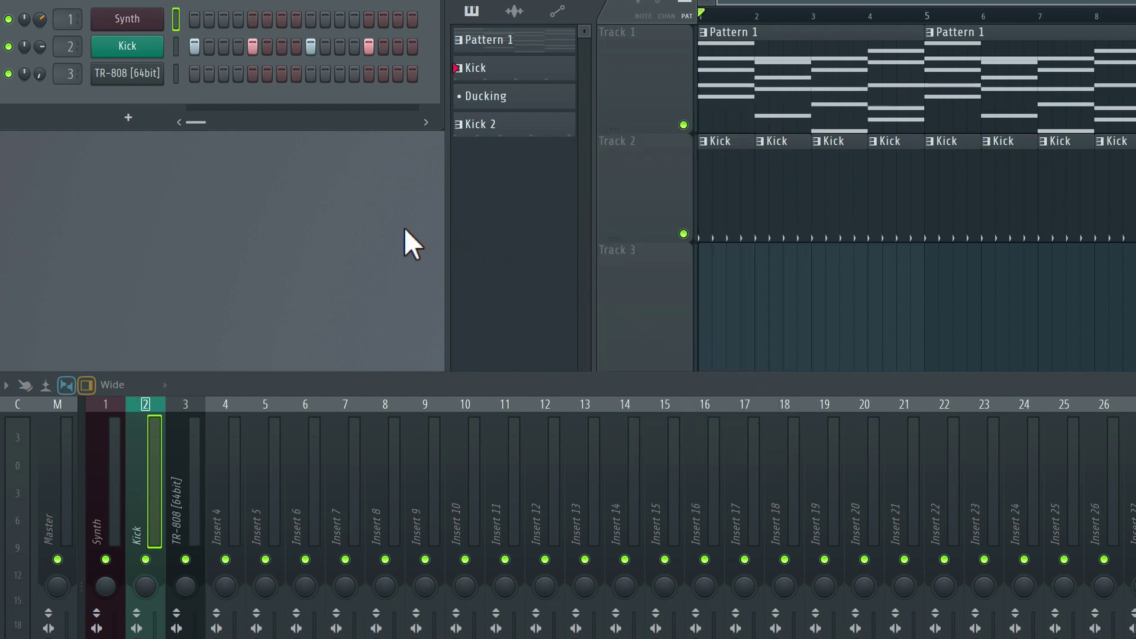
# Step: Play back the linked ducking, stop, and change the Synth volume link's mapping formula to 1-Sin(Input*Pi*0.5)
pyautogui.press('space')
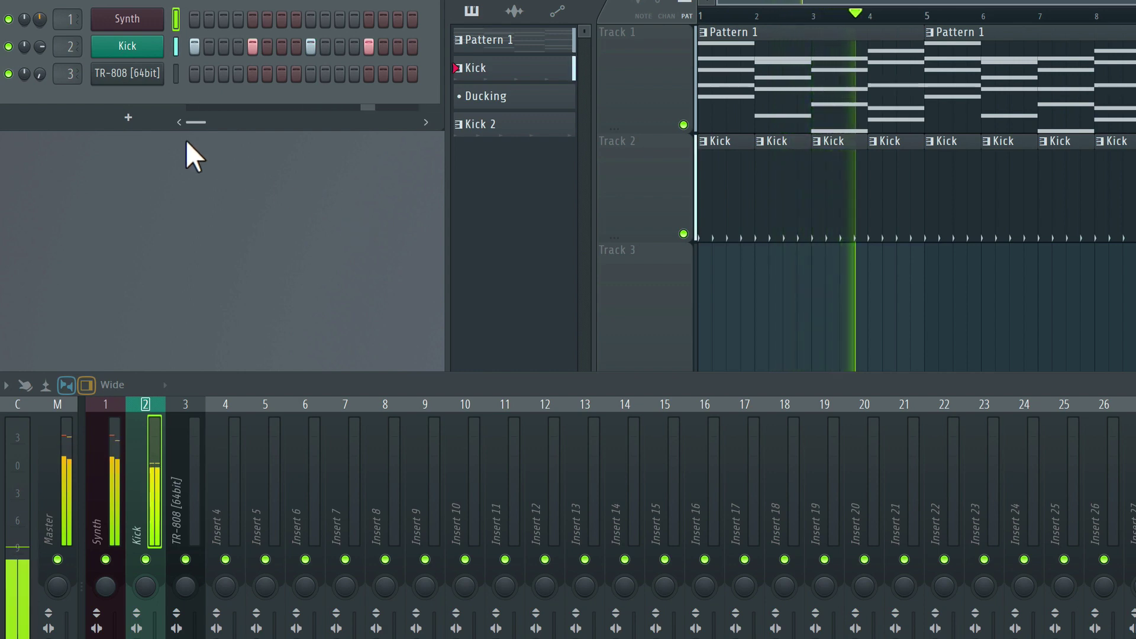
pyautogui.press('space')
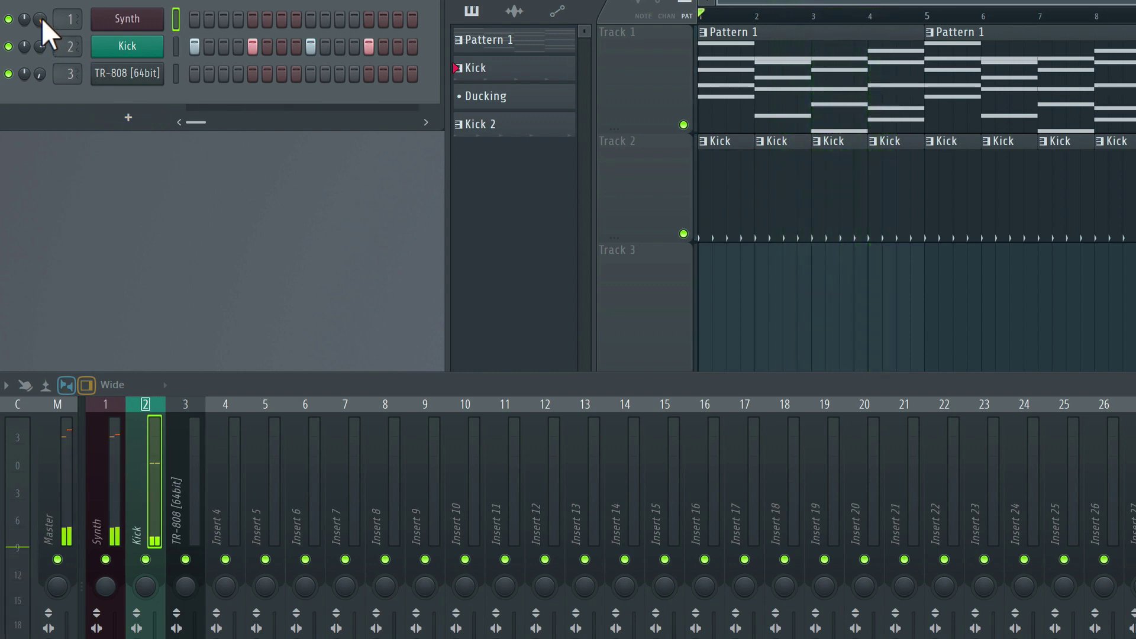
pyautogui.rightClick(42, 17)
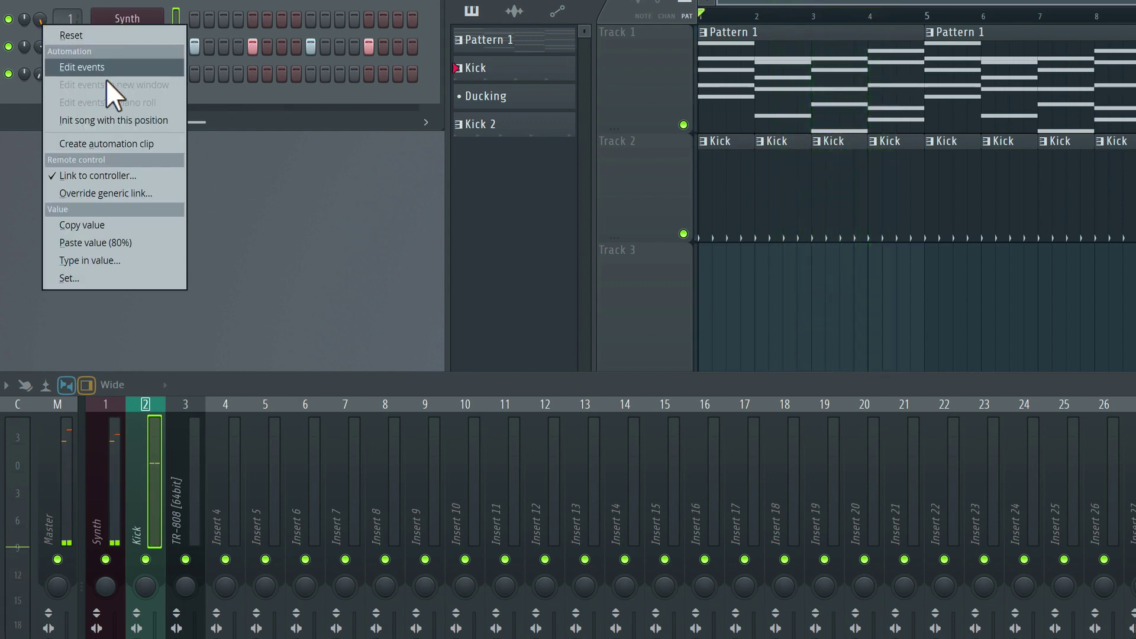
pyautogui.click(148, 176)
pyautogui.click(799, 330)
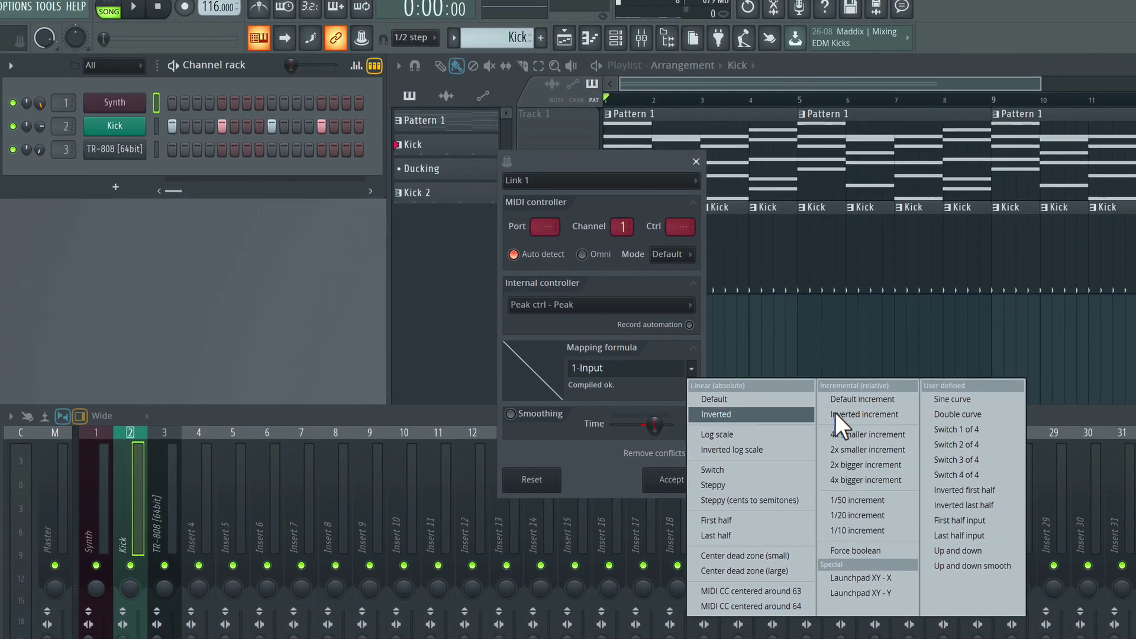
pyautogui.click(1110, 363)
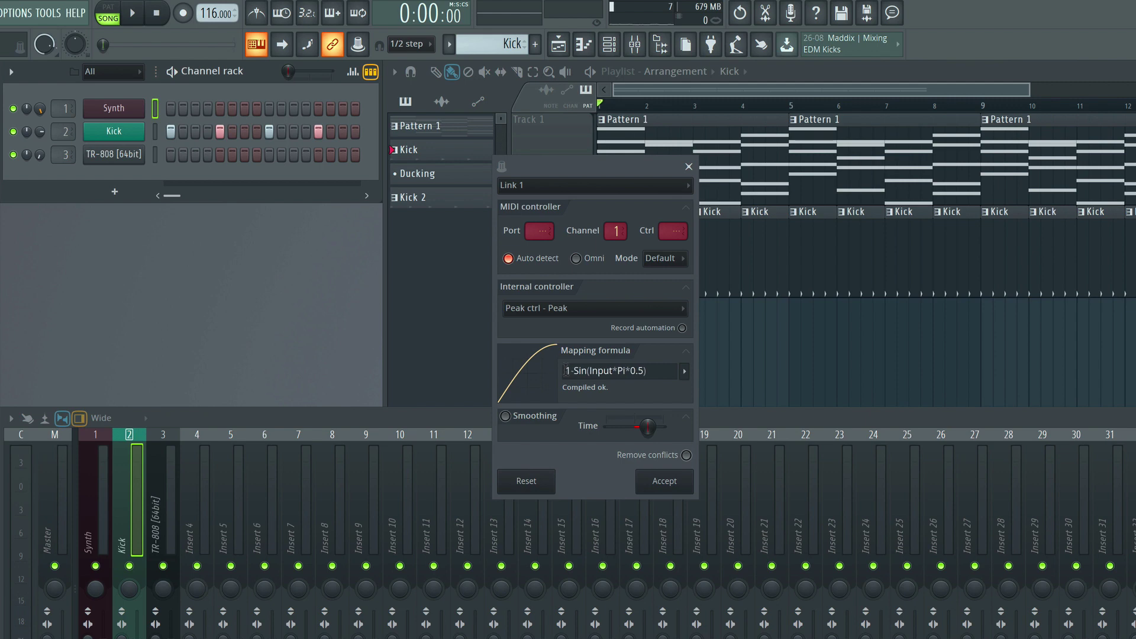
pyautogui.click(665, 480)
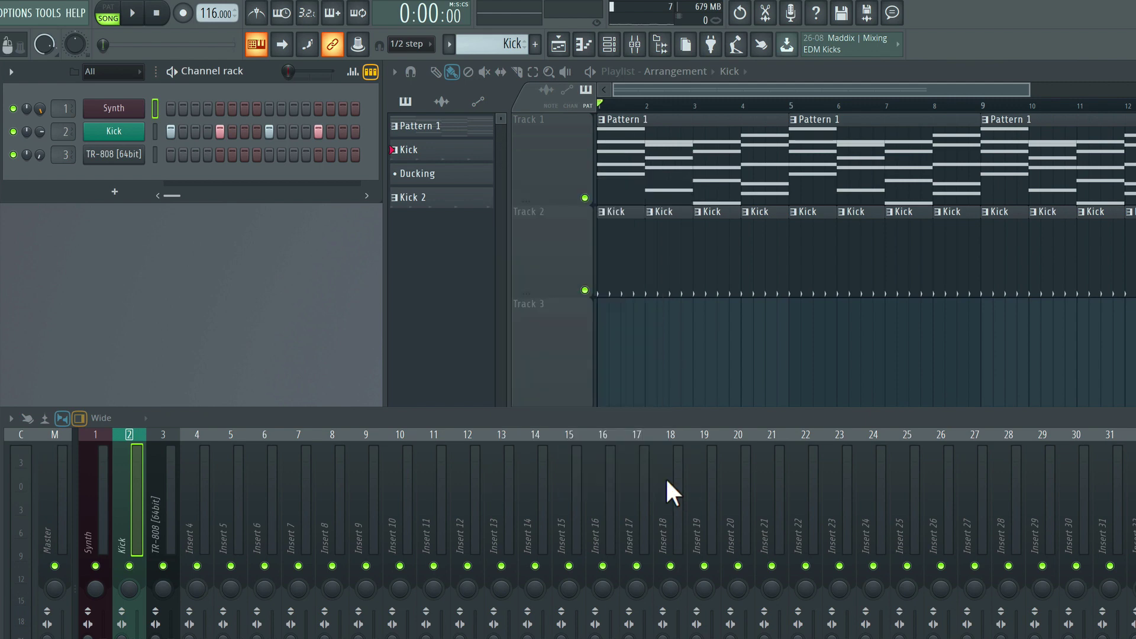
# Step: During playback, reopen the Kick track's Fruity Peak Controller, move its window aside, toggle its Mute option and stop playback
pyautogui.press('space')
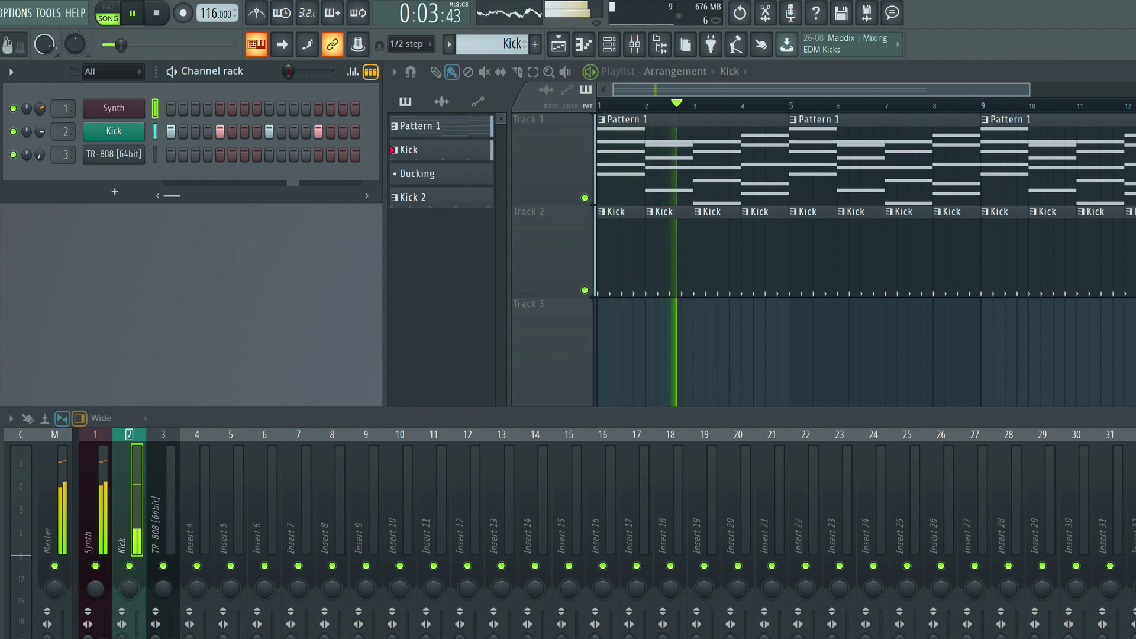
pyautogui.click(1133, 508)
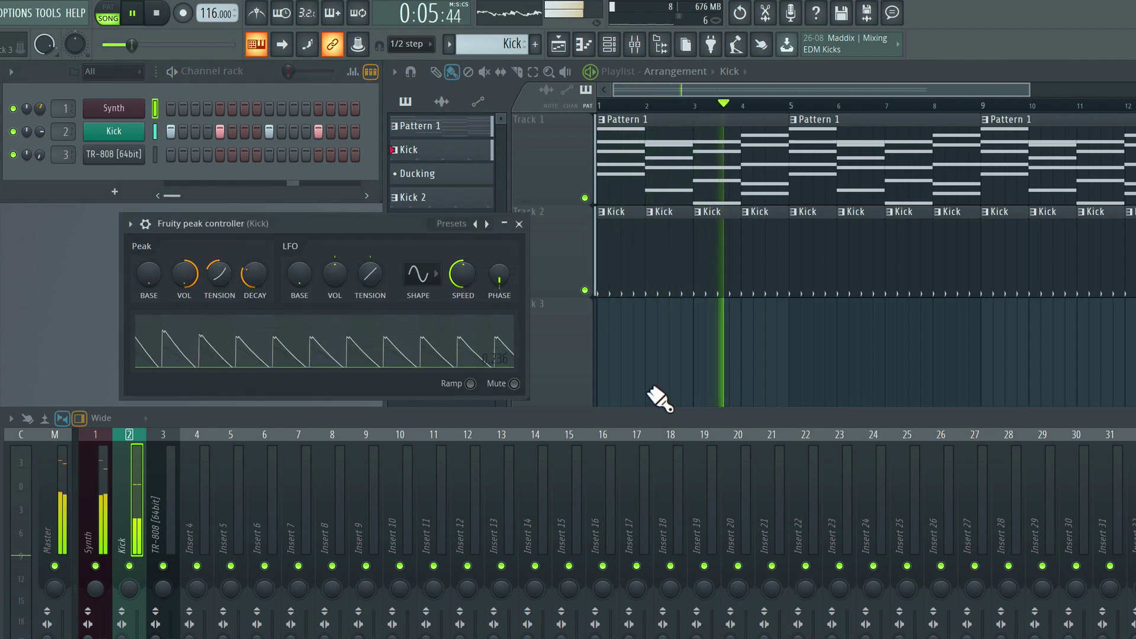
pyautogui.moveTo(307, 216); pyautogui.dragTo(246, 207)
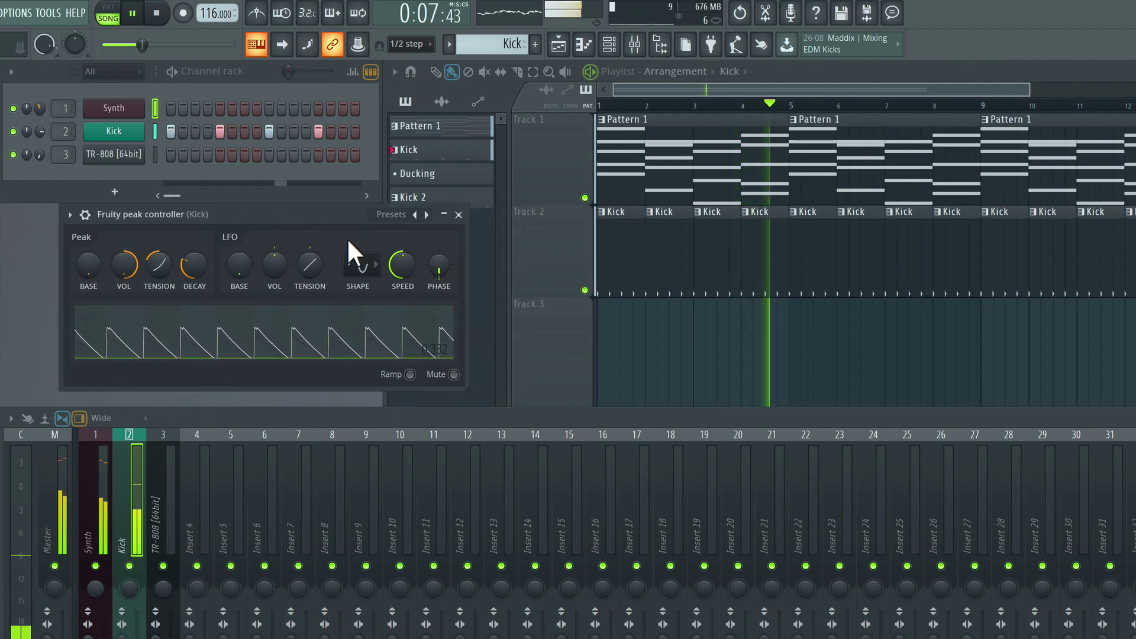
pyautogui.click(454, 375)
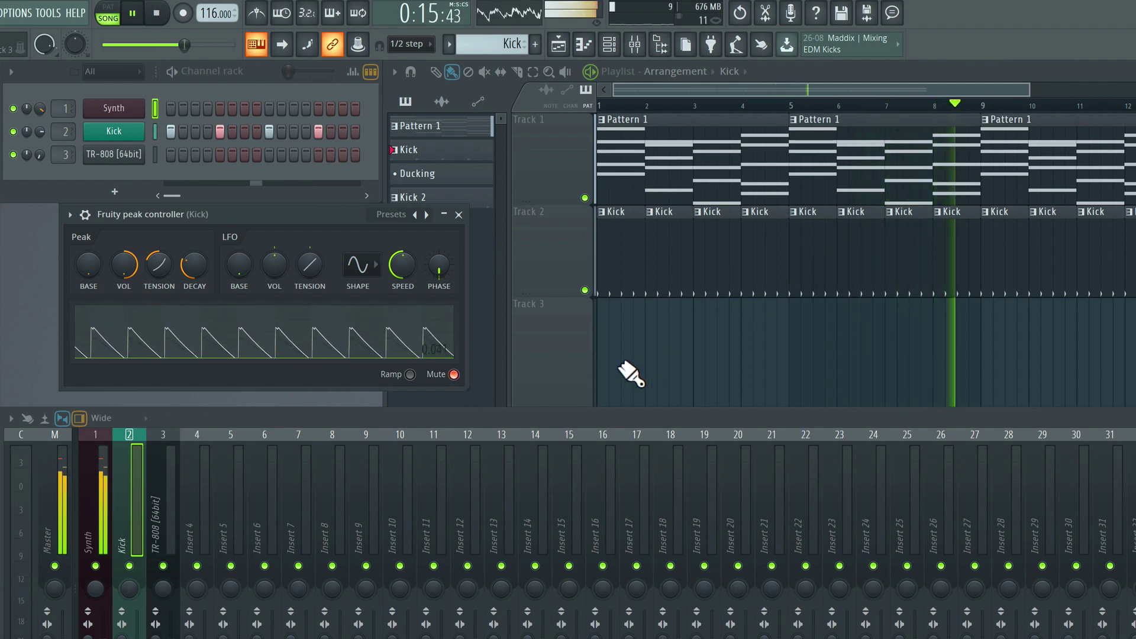
pyautogui.press('space')
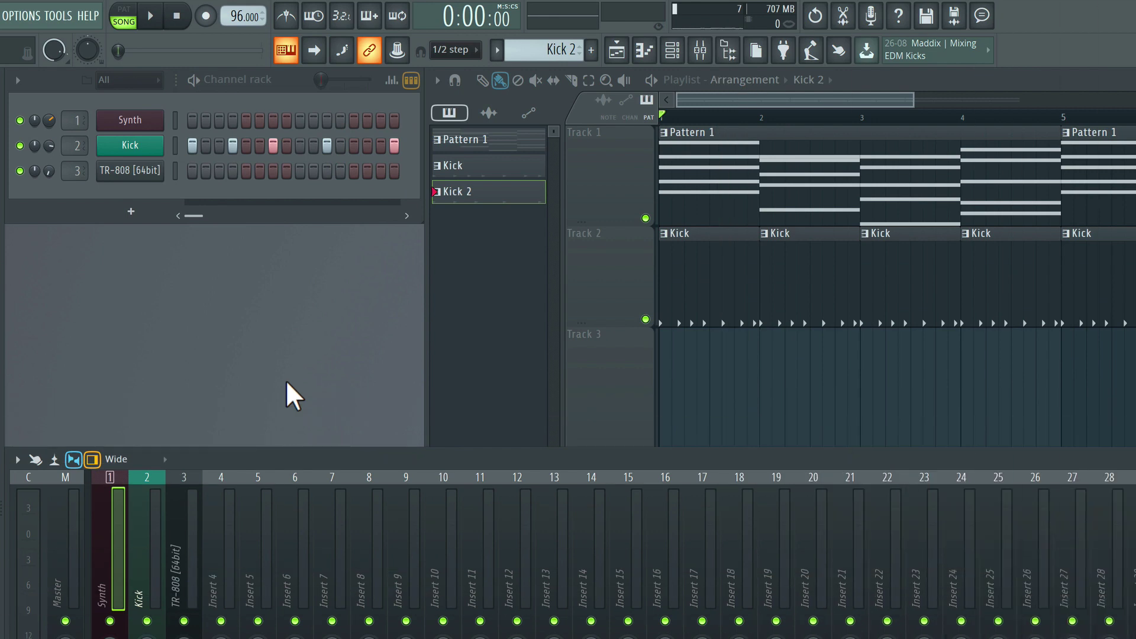
# Step: Add a Fruity Keyboard Controller channel to the channel rack, move its window down and close it
pyautogui.click(130, 212)
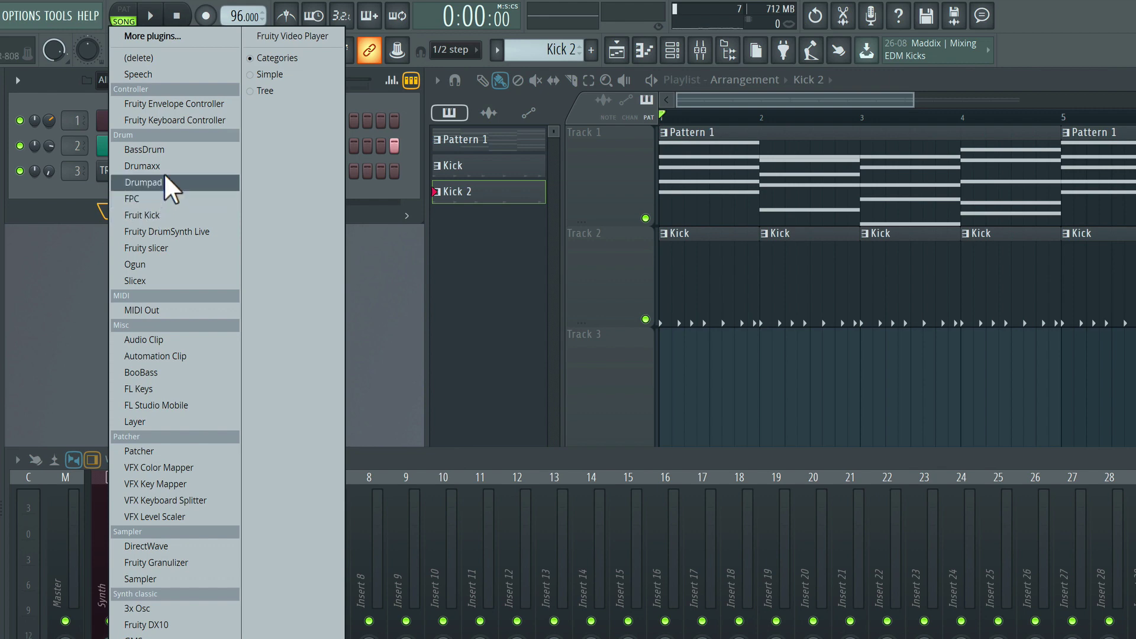
pyautogui.click(168, 118)
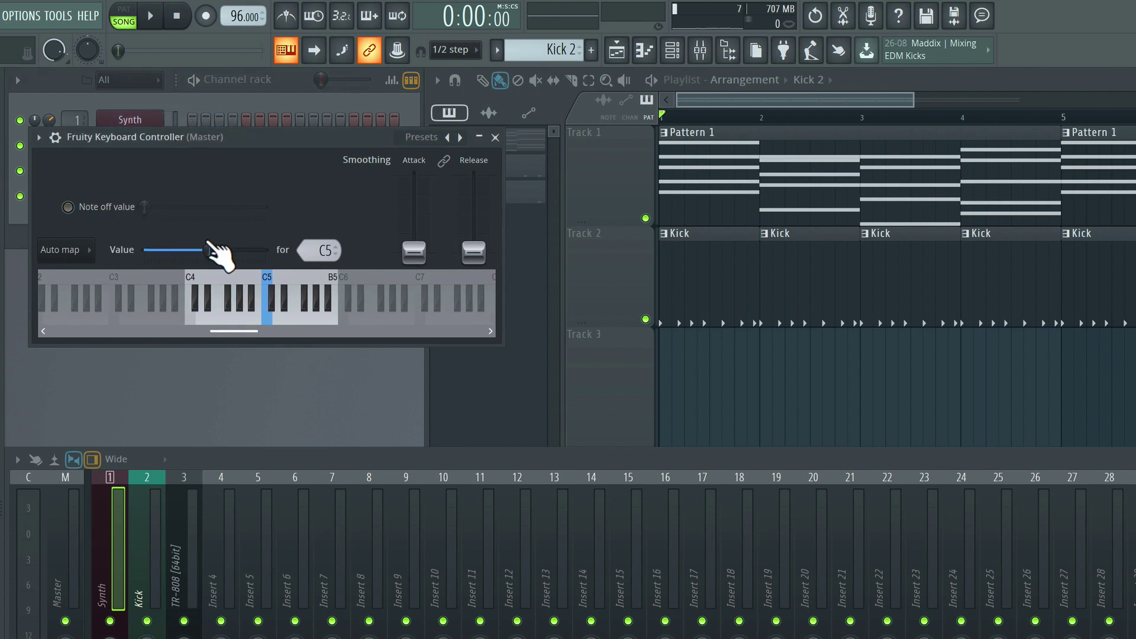
pyautogui.moveTo(248, 131); pyautogui.dragTo(199, 313)
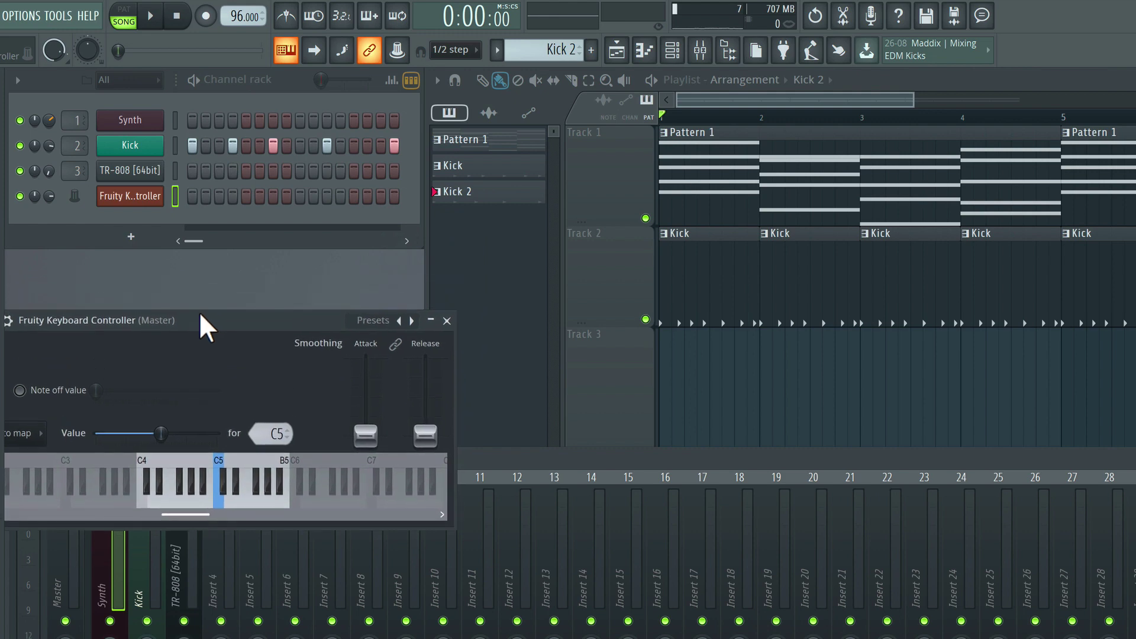
pyautogui.click(446, 321)
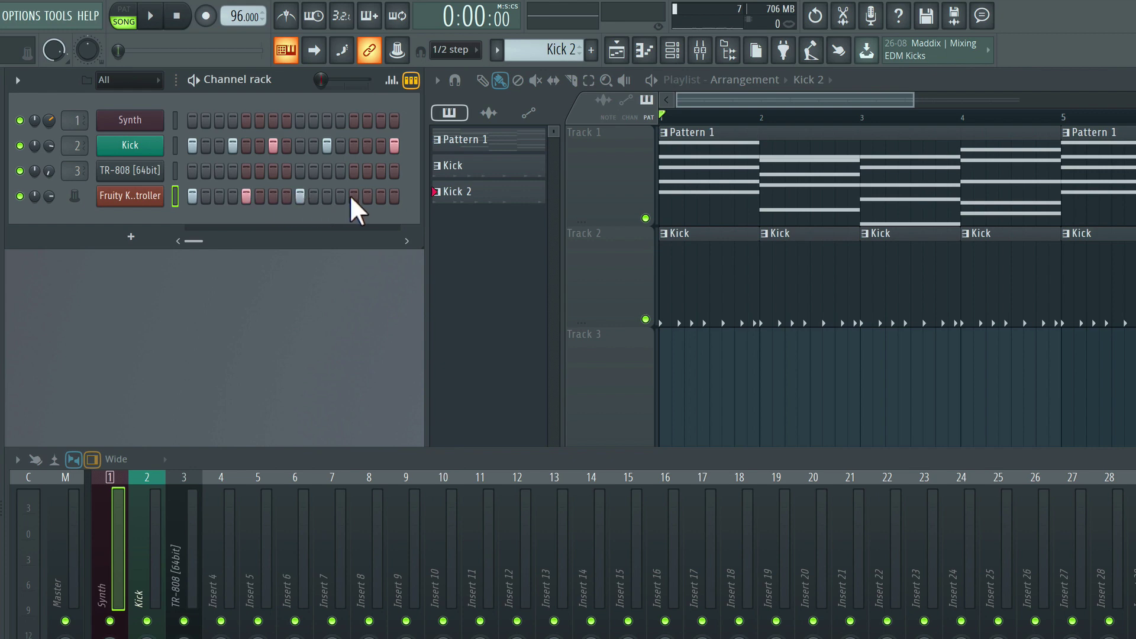
# Step: Clear the Fruity Keyboard Controller steps from the Kick 2 pattern and create a new pattern named Ducking
pyautogui.moveTo(352, 194); pyautogui.dragTo(189, 191)
pyautogui.click(591, 50)
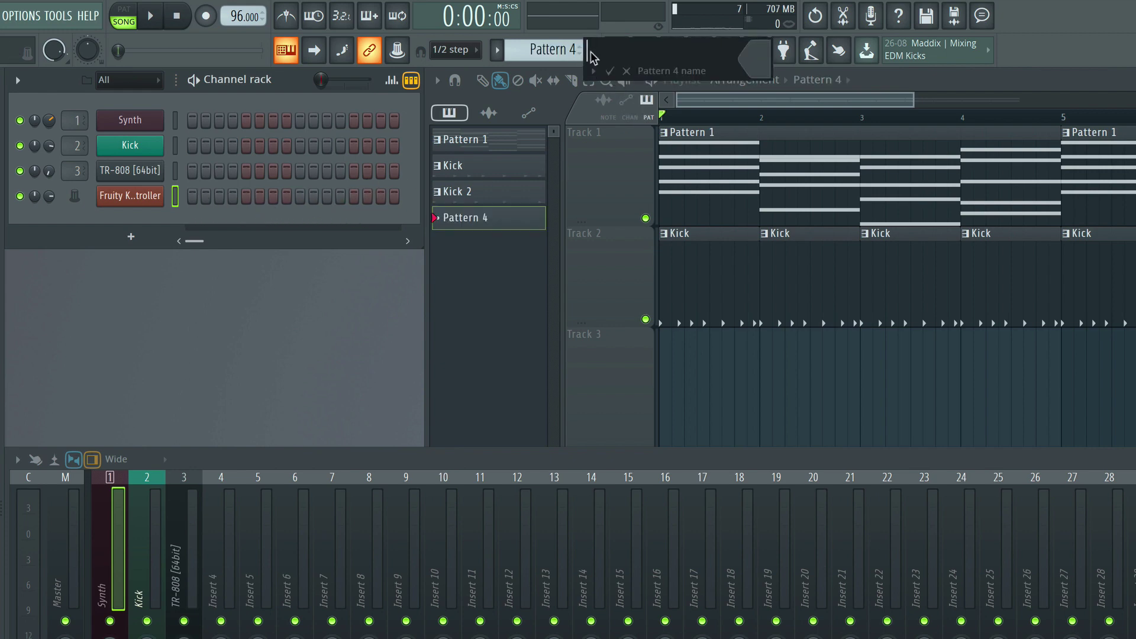
pyautogui.write('Ducking')
pyautogui.press('Return')
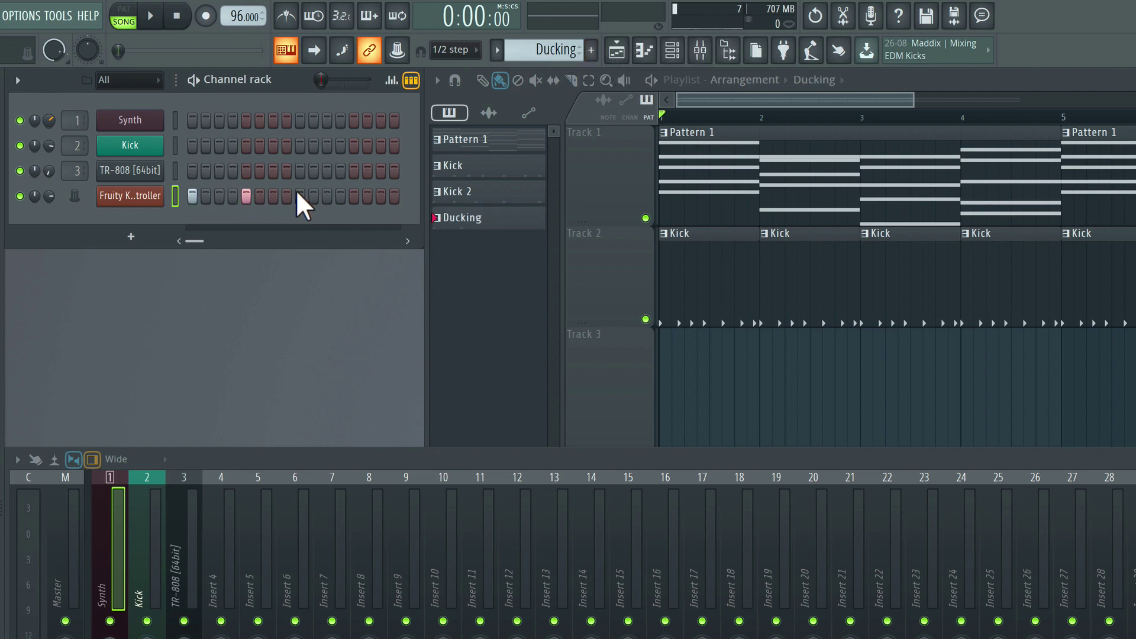
# Step: Place a Fruity Keyboard Controller note on every beat of the Ducking pattern and lengthen all notes to one step in the piano roll
pyautogui.rightClick(160, 198)
pyautogui.click(203, 194)
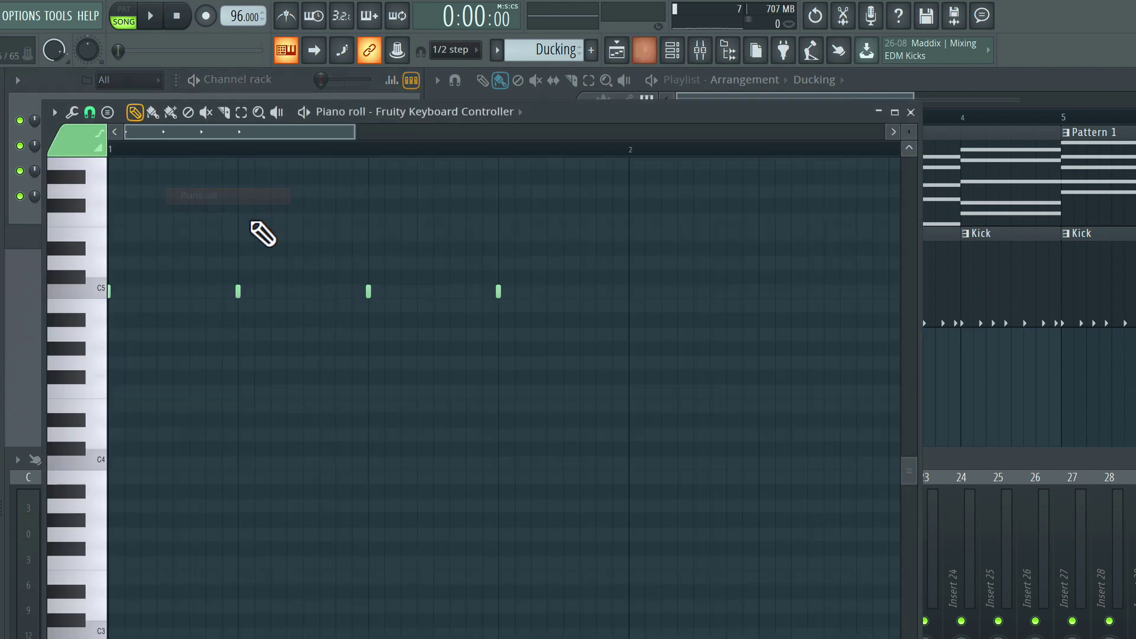
pyautogui.hotkey('ctrl', 'a')
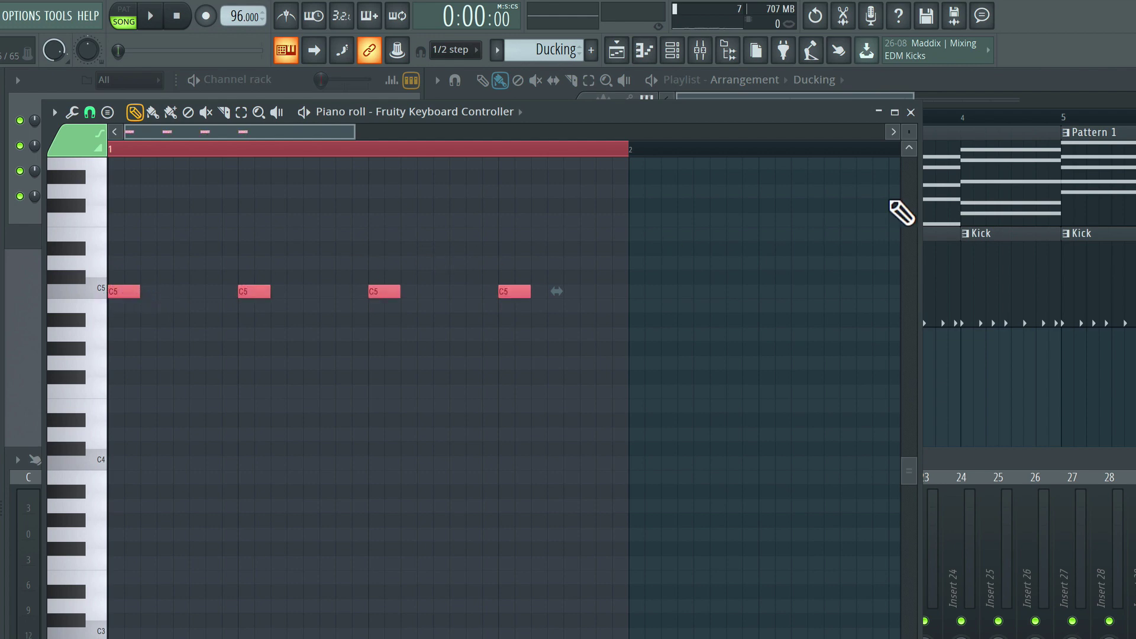
pyautogui.click(911, 113)
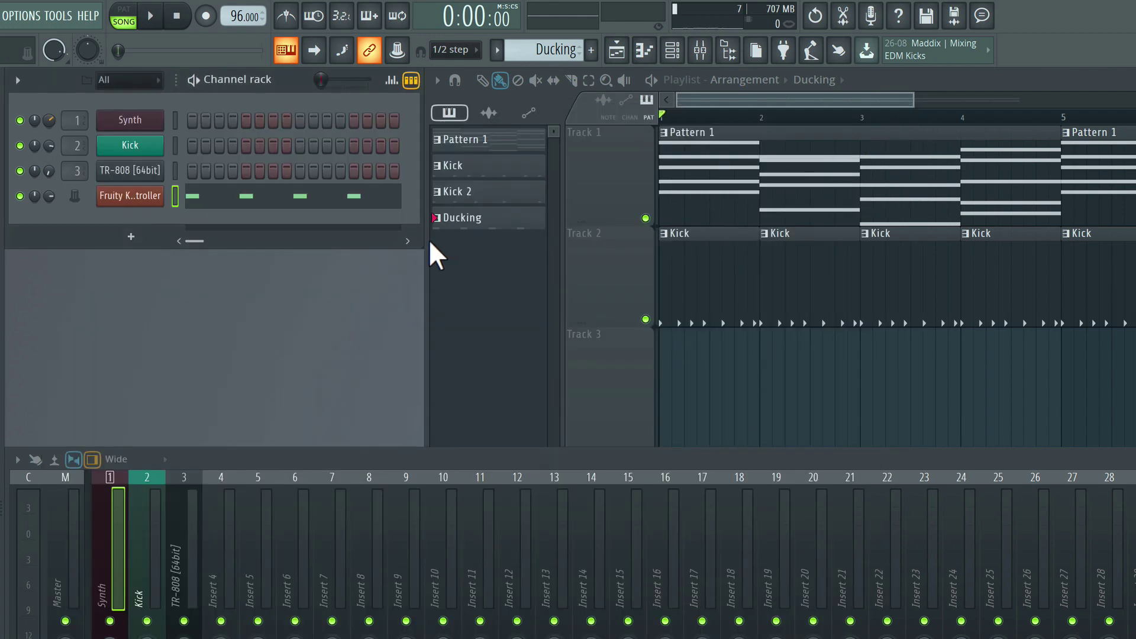
# Step: Link the Synth channel's volume to the internal controller Fruity Keyboard Controller - Note with the default mapping
pyautogui.rightClick(51, 120)
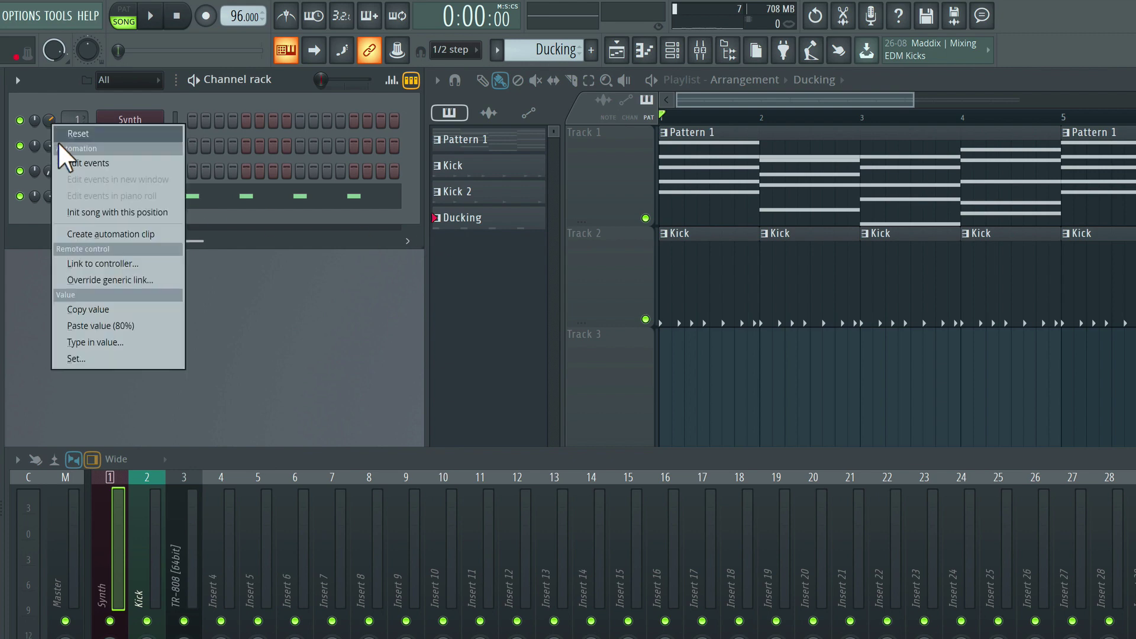
pyautogui.click(105, 262)
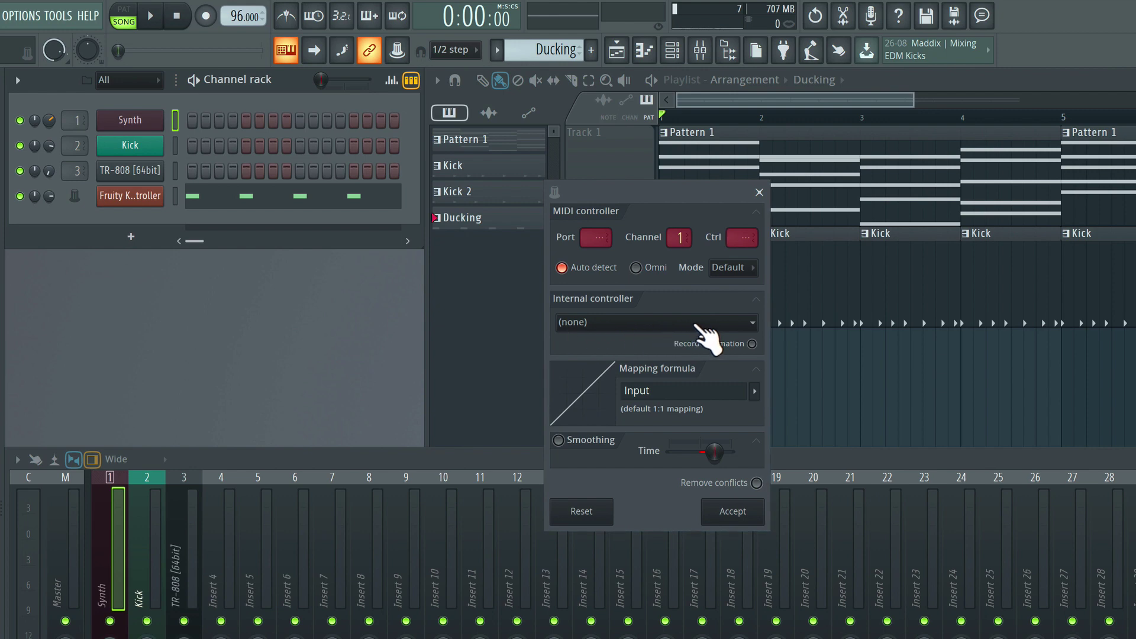
pyautogui.click(732, 326)
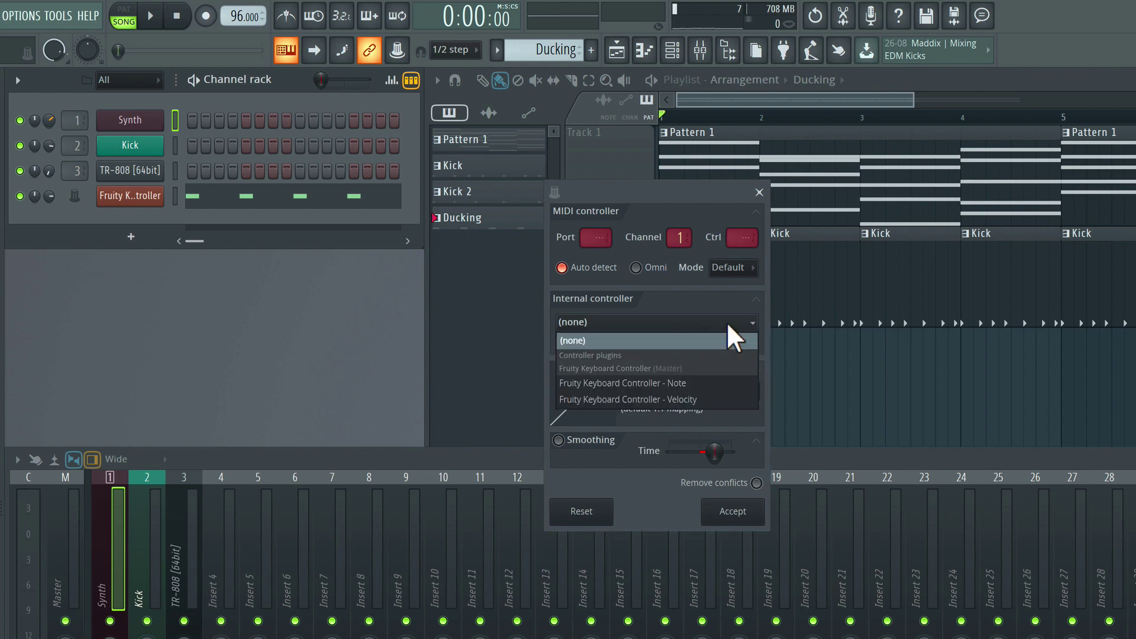
pyautogui.click(701, 381)
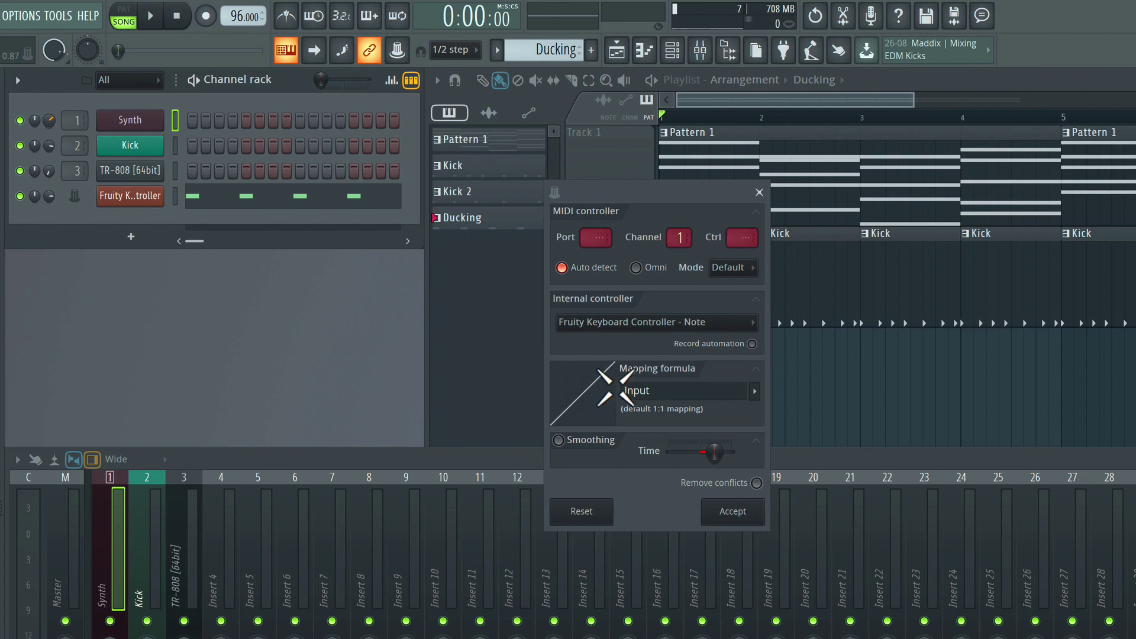
pyautogui.click(733, 512)
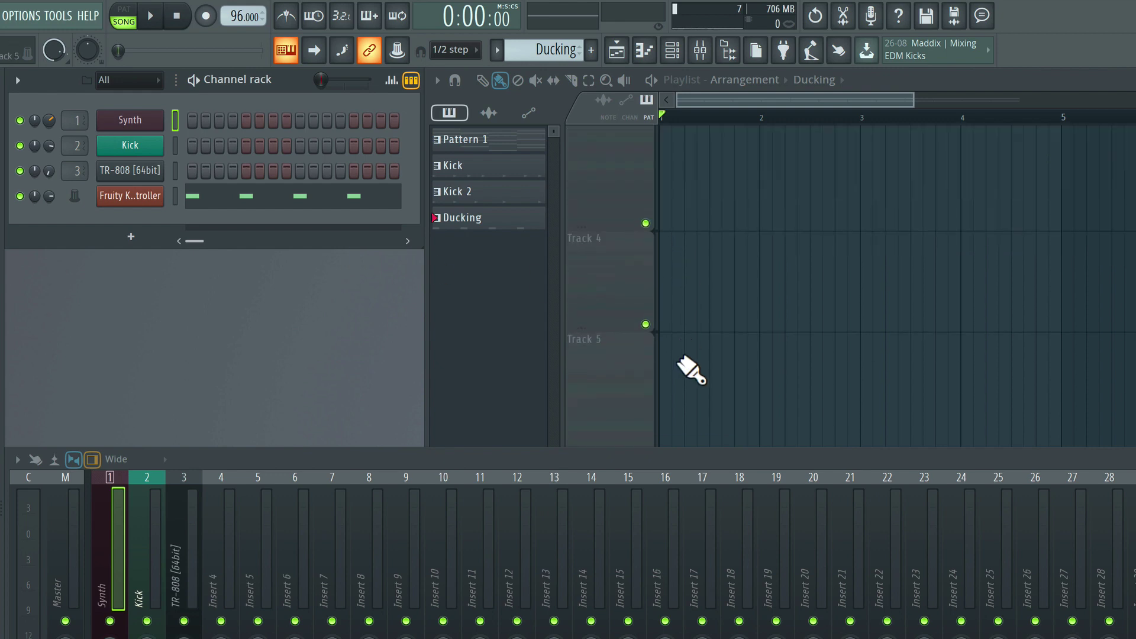
# Step: Paint Ducking pattern clips along Track 3 of the playlist from bar 1 and audition the result
pyautogui.moveTo(674, 352)
pyautogui.mouseDown()
pyautogui.moveTo(680, 340)
pyautogui.moveTo(850, 358)
pyautogui.moveTo(1135, 355)
pyautogui.mouseUp()
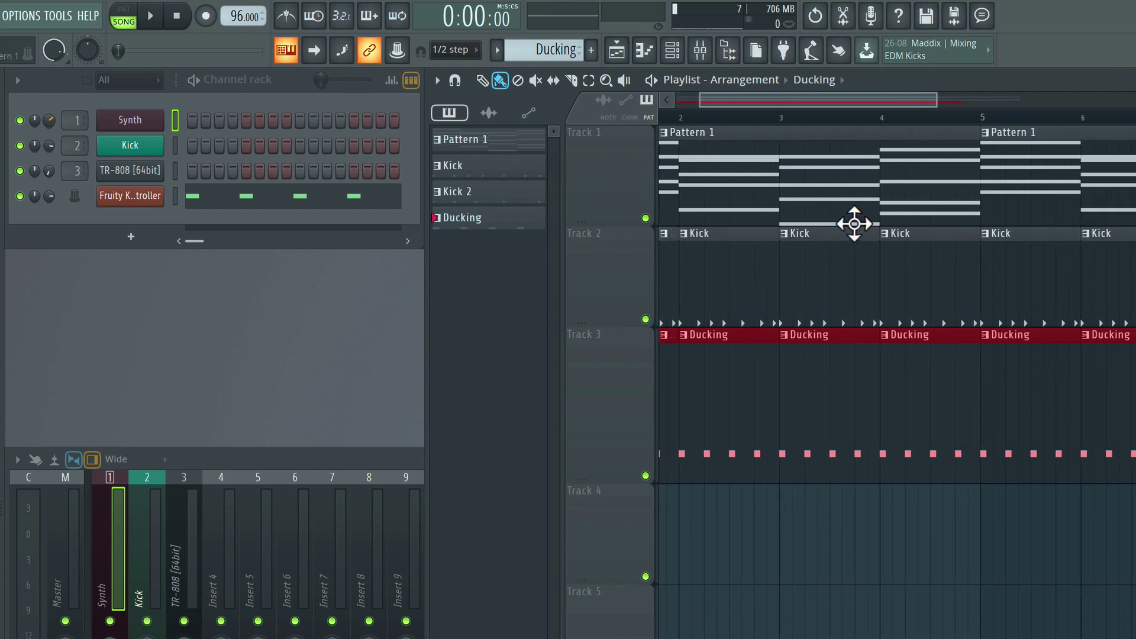
pyautogui.press('space')
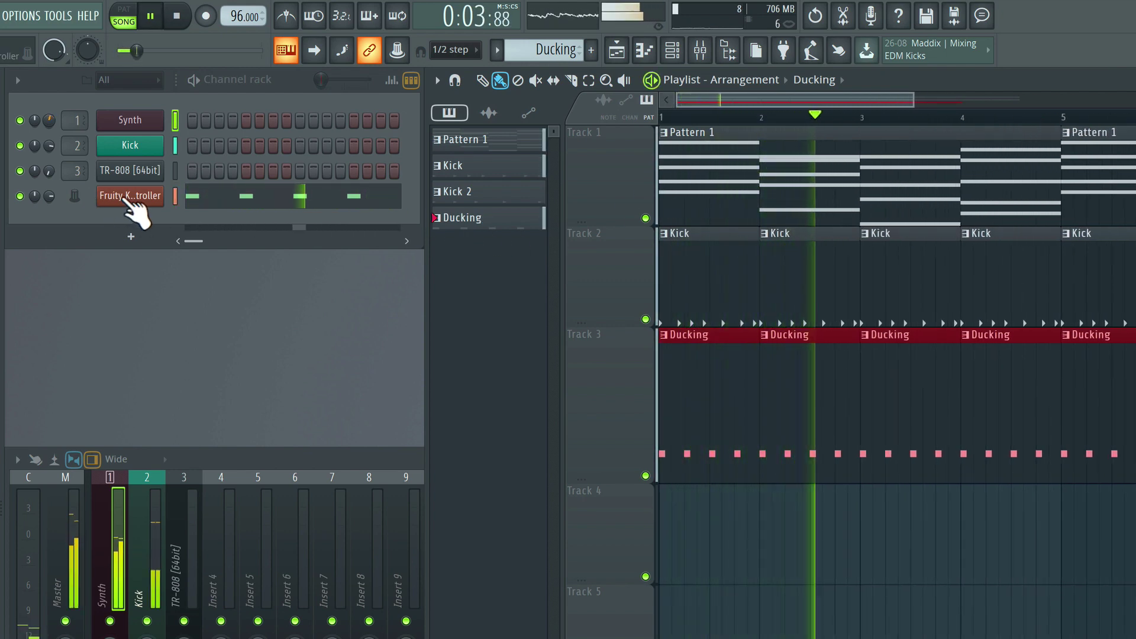
pyautogui.press('space')
# Step: Enable the Fruity Keyboard Controller's note off value, raise it to about half, lower the C5 value to minimum and audition the change
pyautogui.click(149, 195)
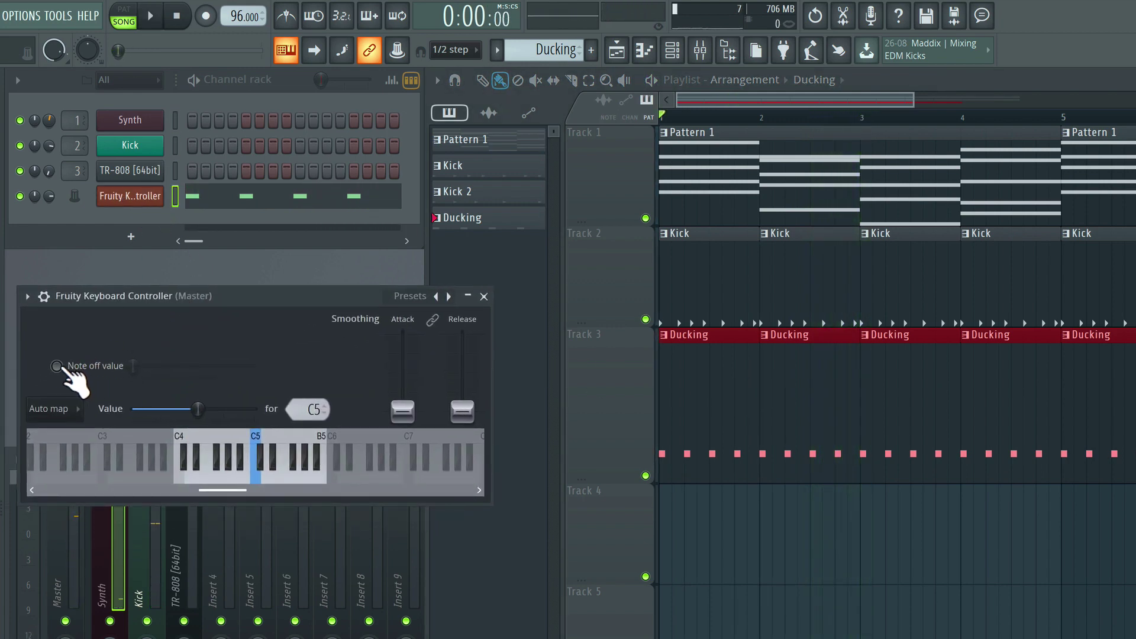
pyautogui.press('space')
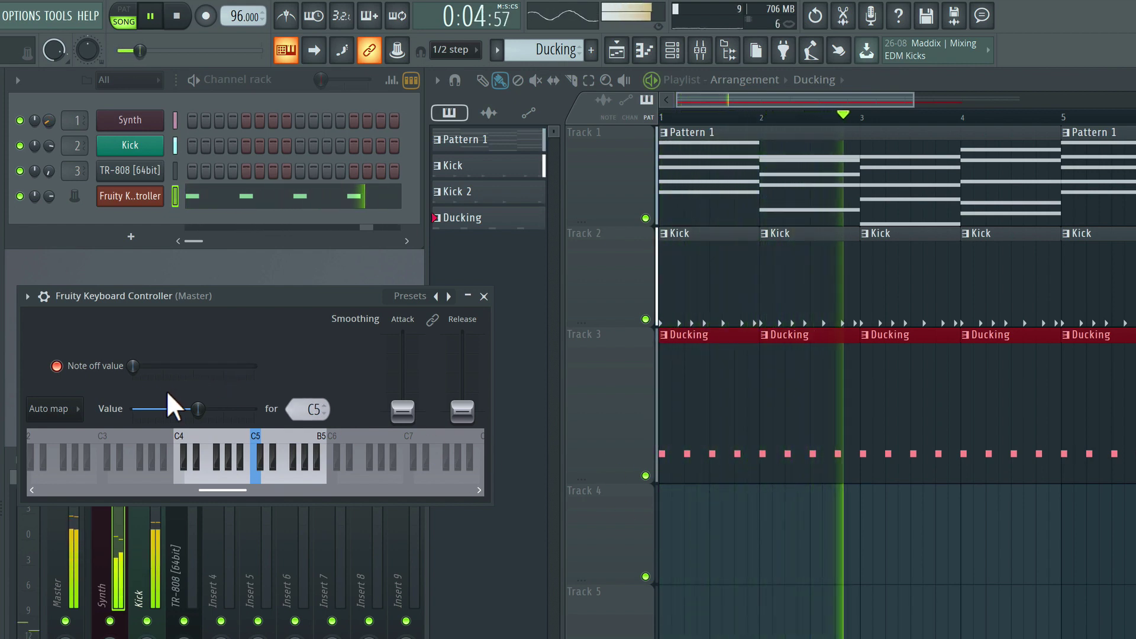
pyautogui.press('space')
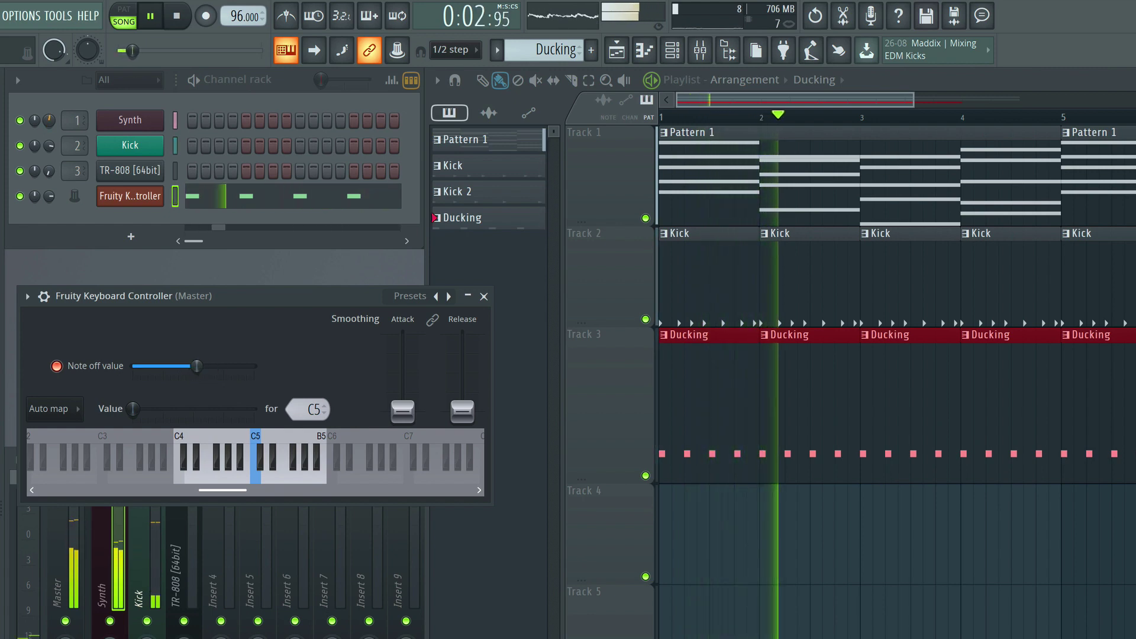
pyautogui.press('space')
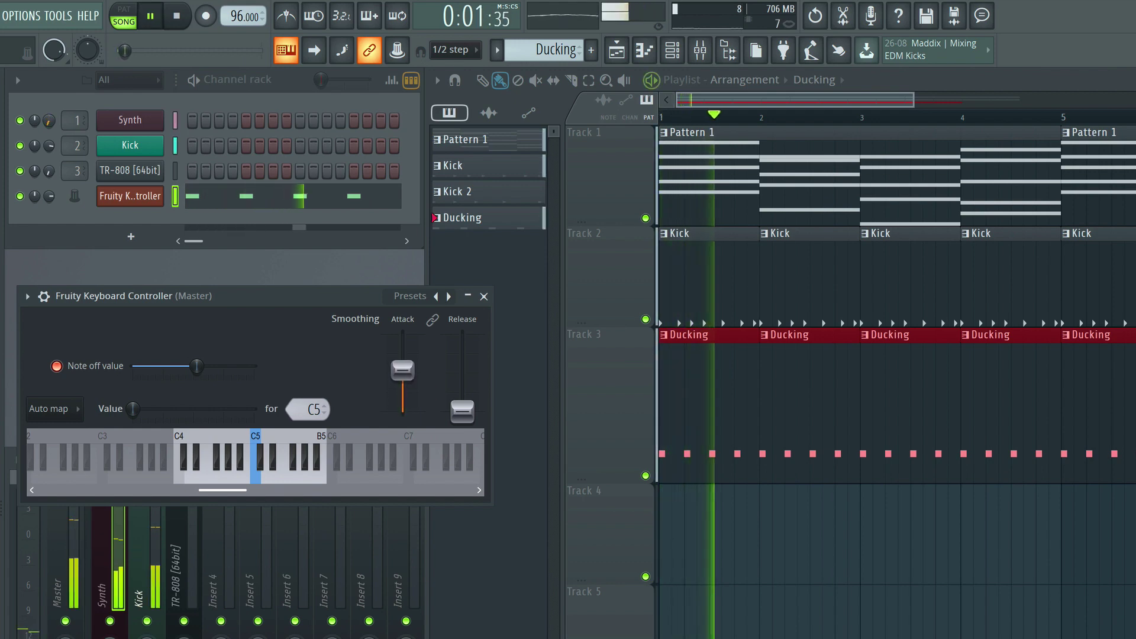
# Step: Raise the controller's attack smoothing and slightly raise the C5 value while auditioning the ducking
pyautogui.moveTo(151, 413); pyautogui.dragTo(160, 414)
pyautogui.press('space')
pyautogui.press('space')
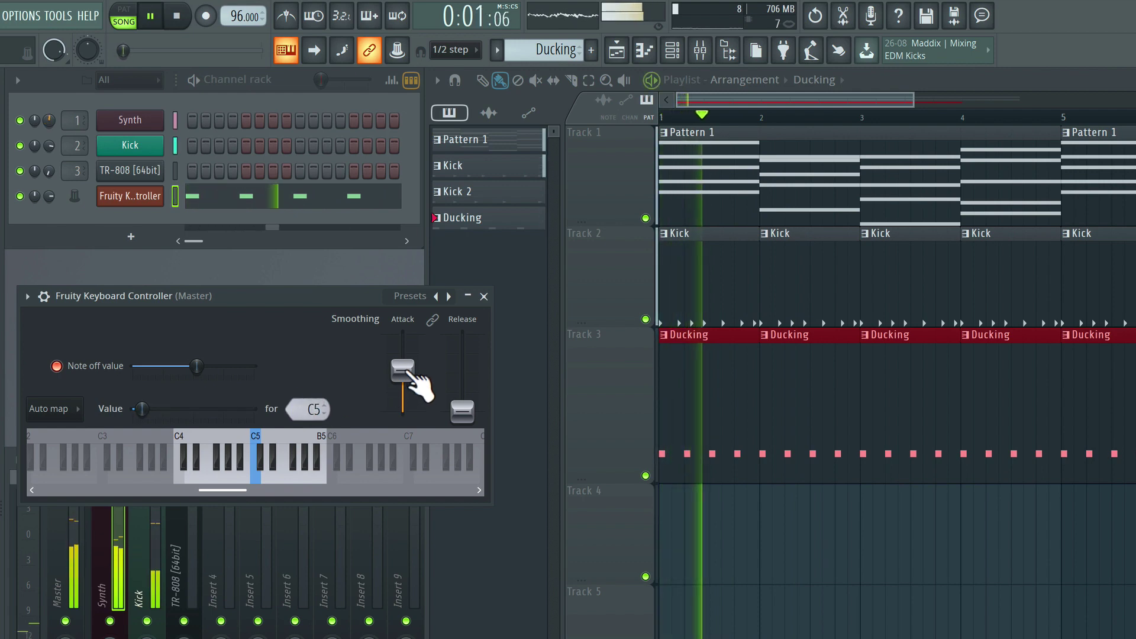
pyautogui.moveTo(408, 372); pyautogui.dragTo(408, 369)
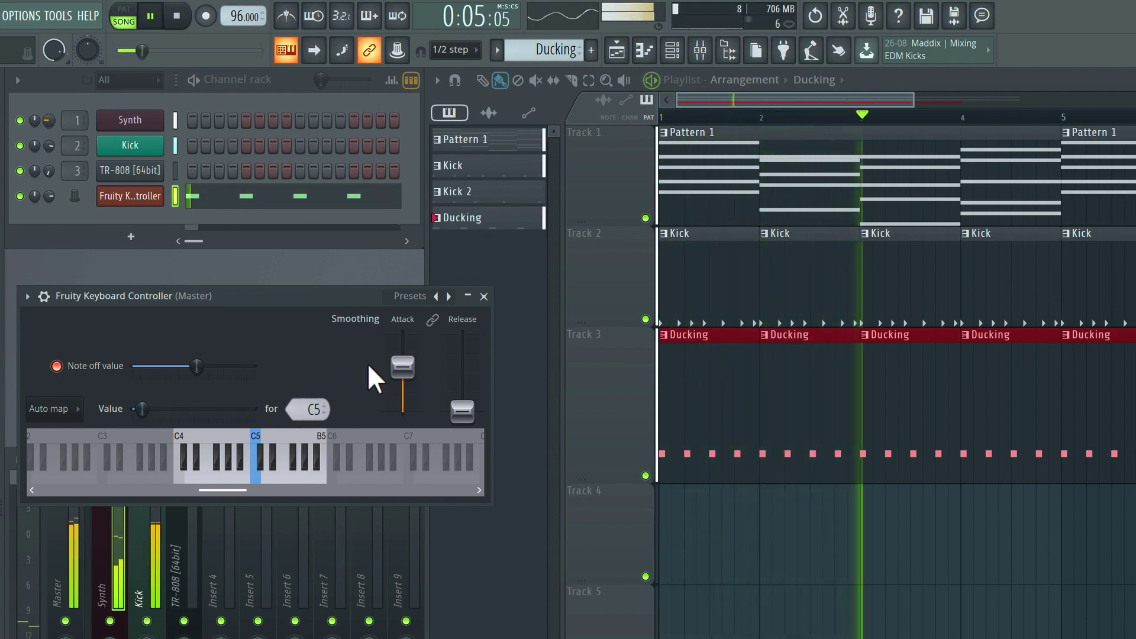
pyautogui.moveTo(402, 367); pyautogui.dragTo(402, 354)
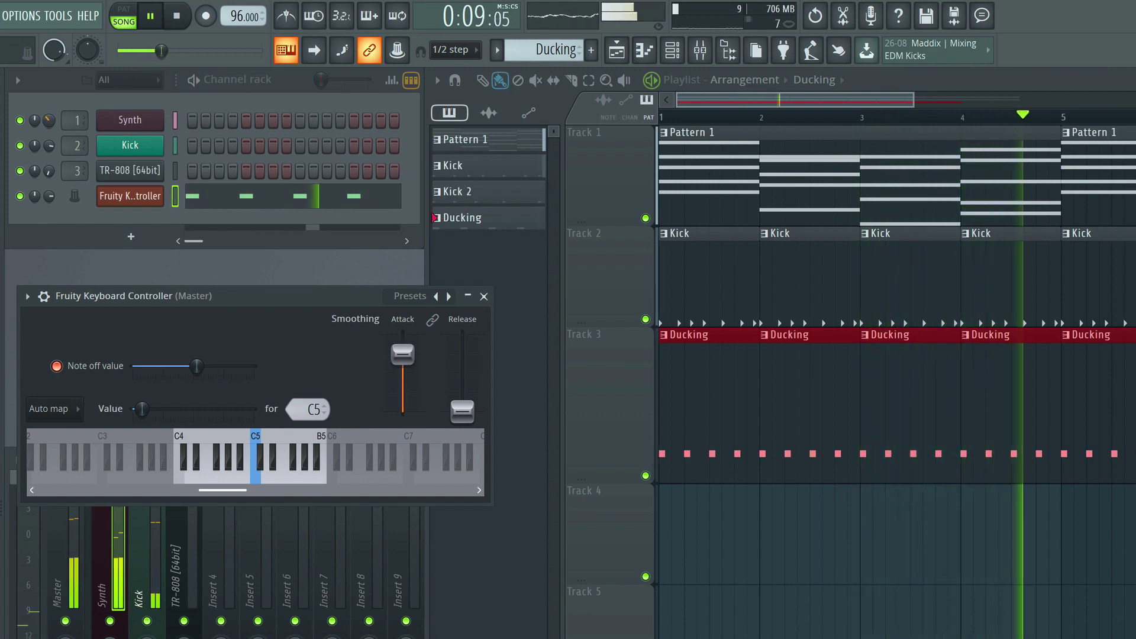
pyautogui.press('space')
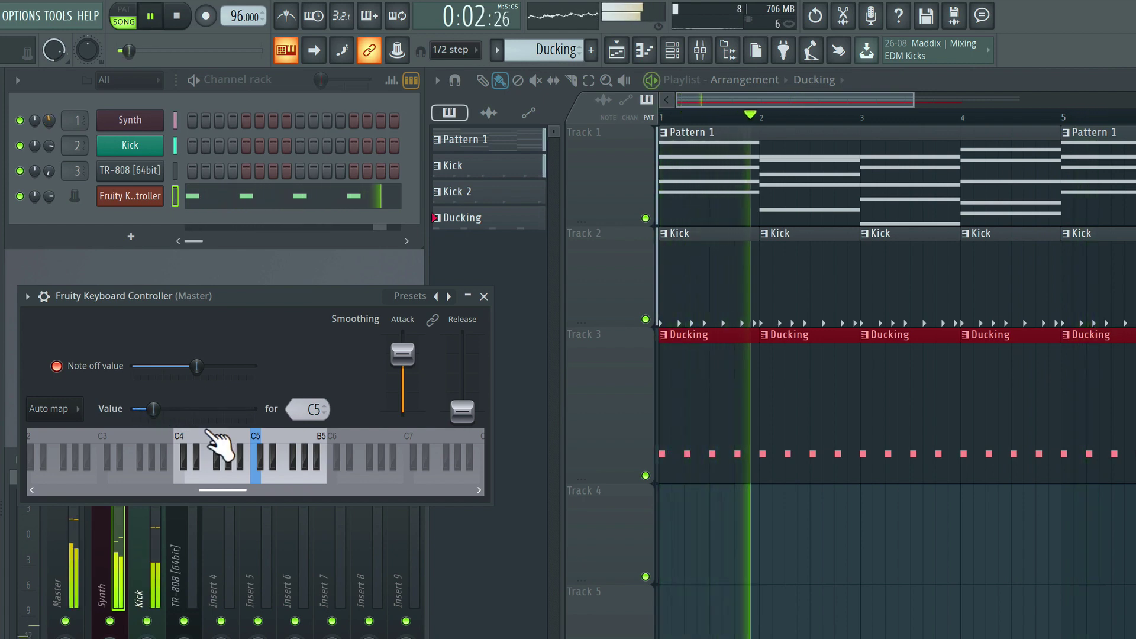
# Step: Close the Fruity Keyboard Controller and load Gross Beat into Slot 1 of the Synth mixer track
pyautogui.click(484, 296)
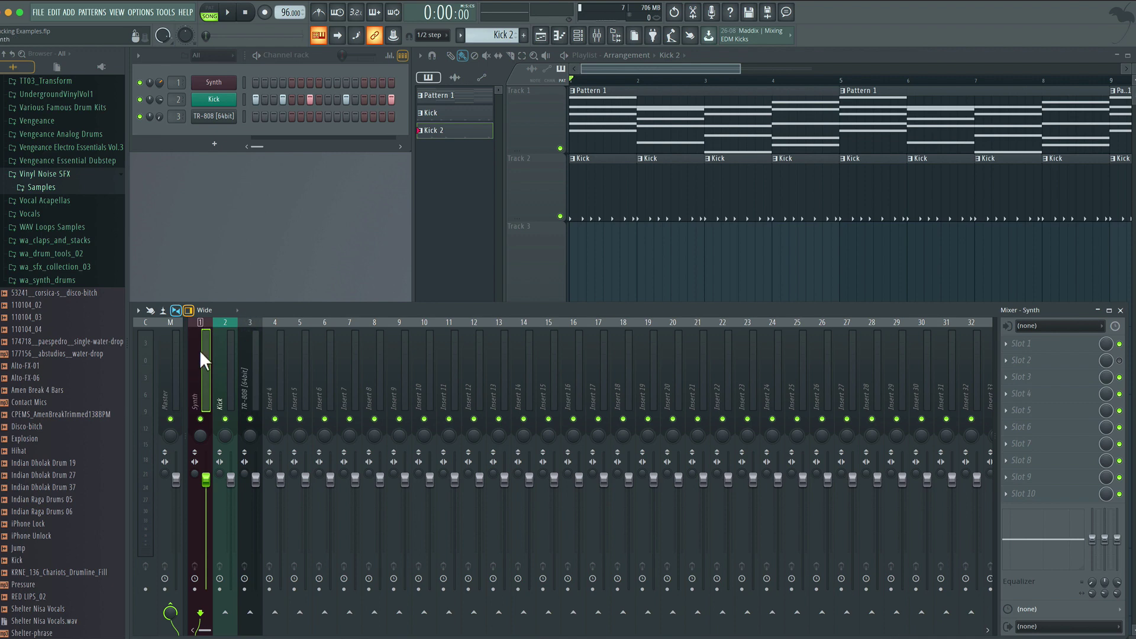
pyautogui.click(1014, 346)
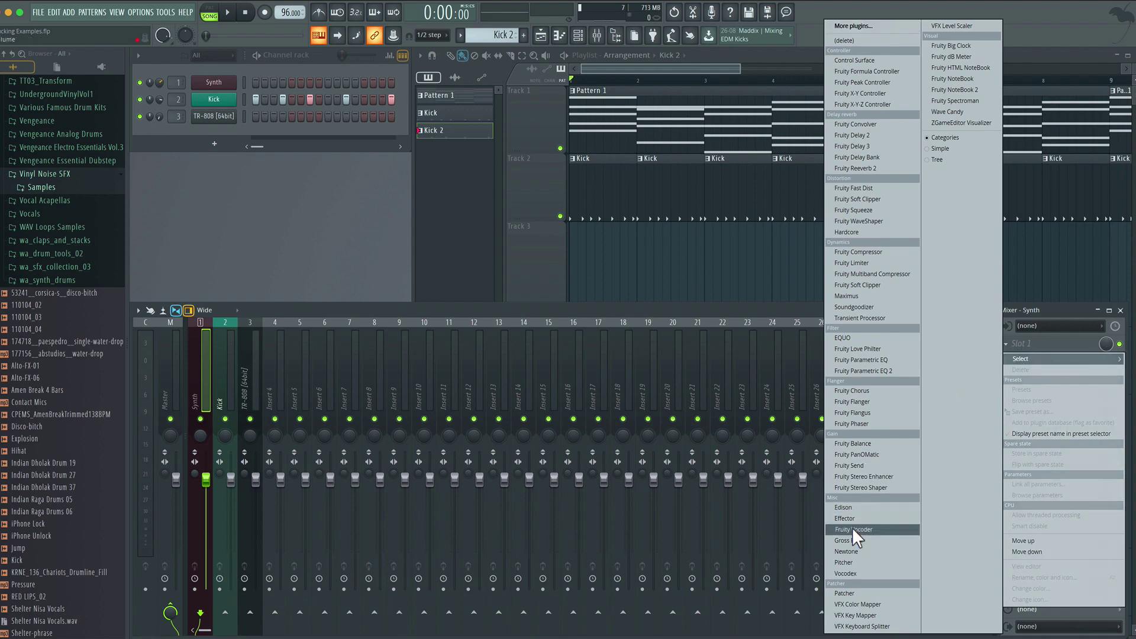
pyautogui.click(860, 539)
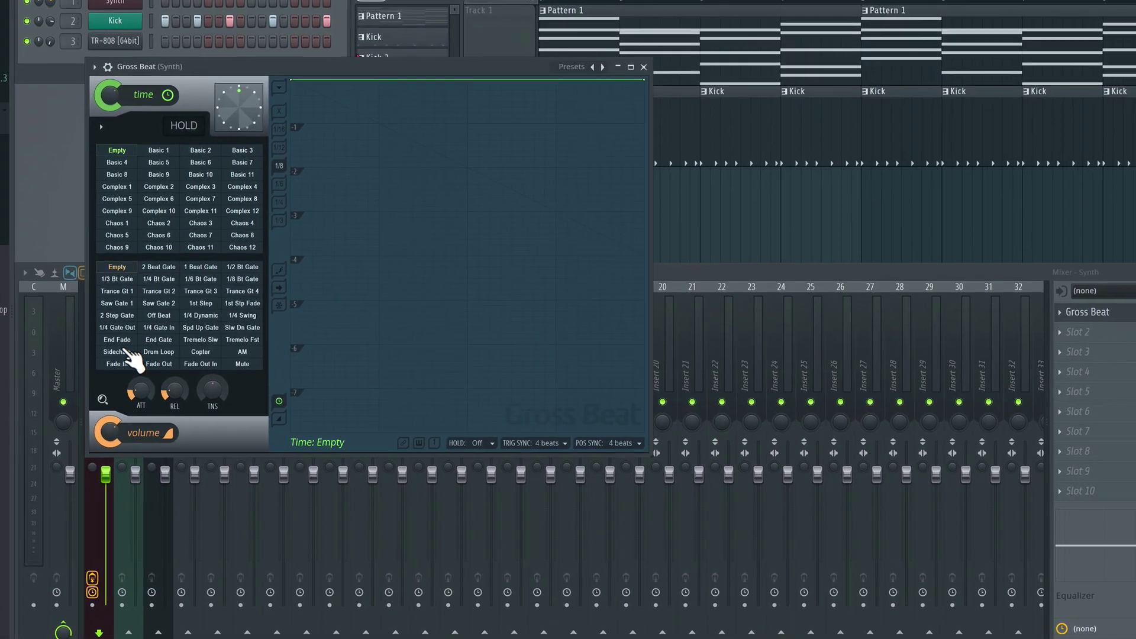
# Step: Apply Gross Beat's Sidechain volume preset and audition the ducking with the plugin window moved clear of the playlist
pyautogui.click(121, 351)
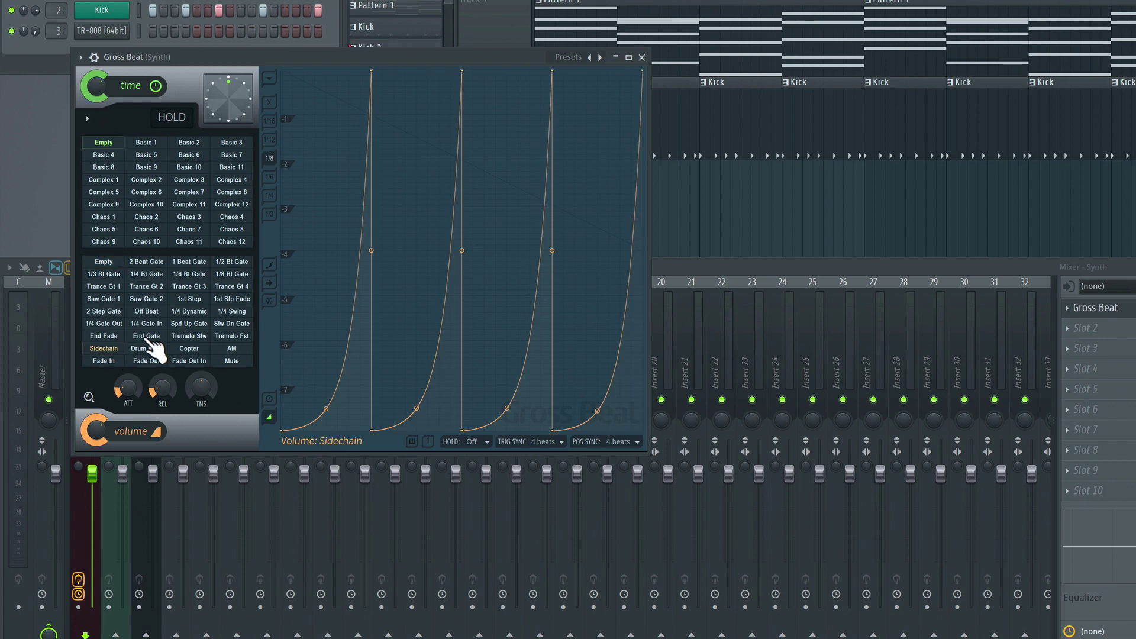
pyautogui.moveTo(231, 58); pyautogui.dragTo(568, 242)
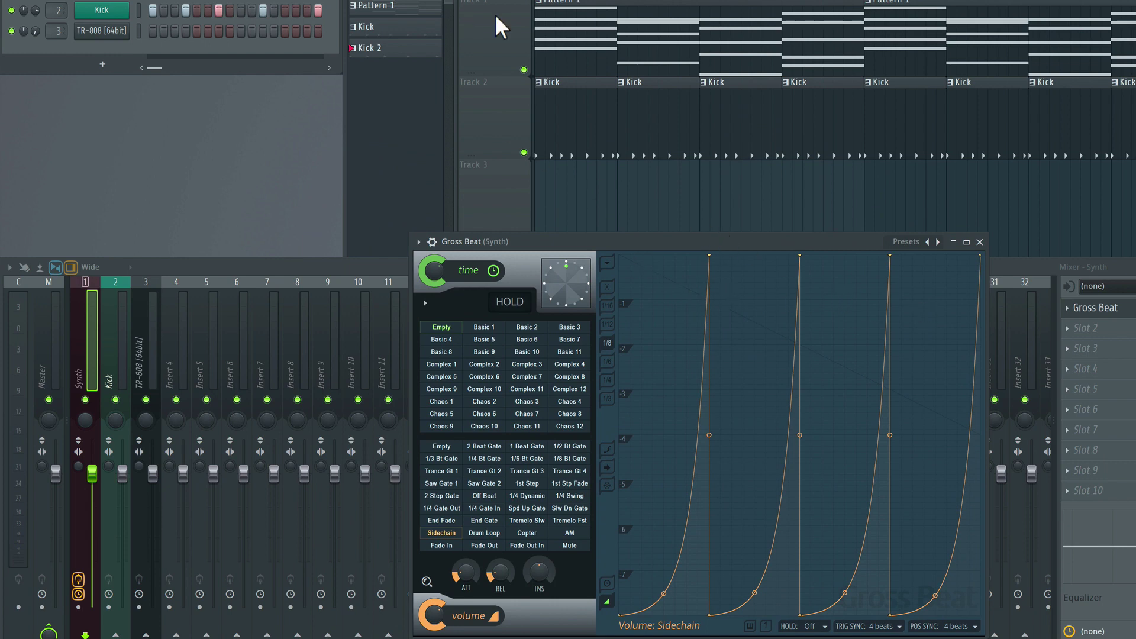
pyautogui.press('space')
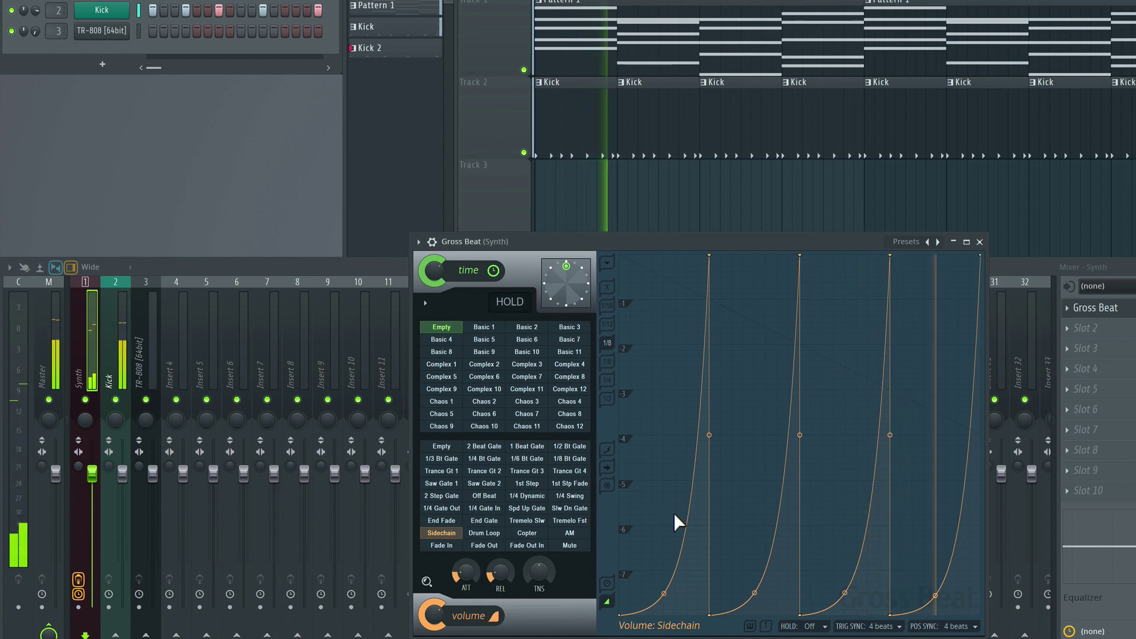
pyautogui.press('space')
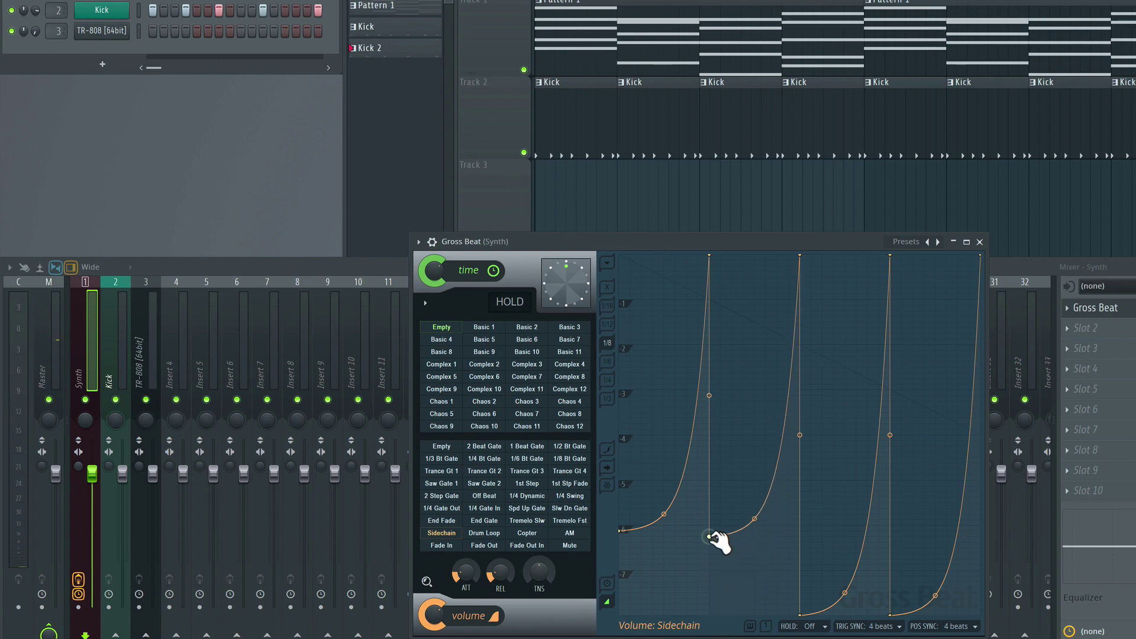
# Step: Raise the low points of all four dips in the Sidechain volume envelope to about grid line 6 during playback
pyautogui.moveTo(710, 537); pyautogui.dragTo(710, 531)
pyautogui.press('space')
pyautogui.moveTo(800, 616); pyautogui.dragTo(805, 527)
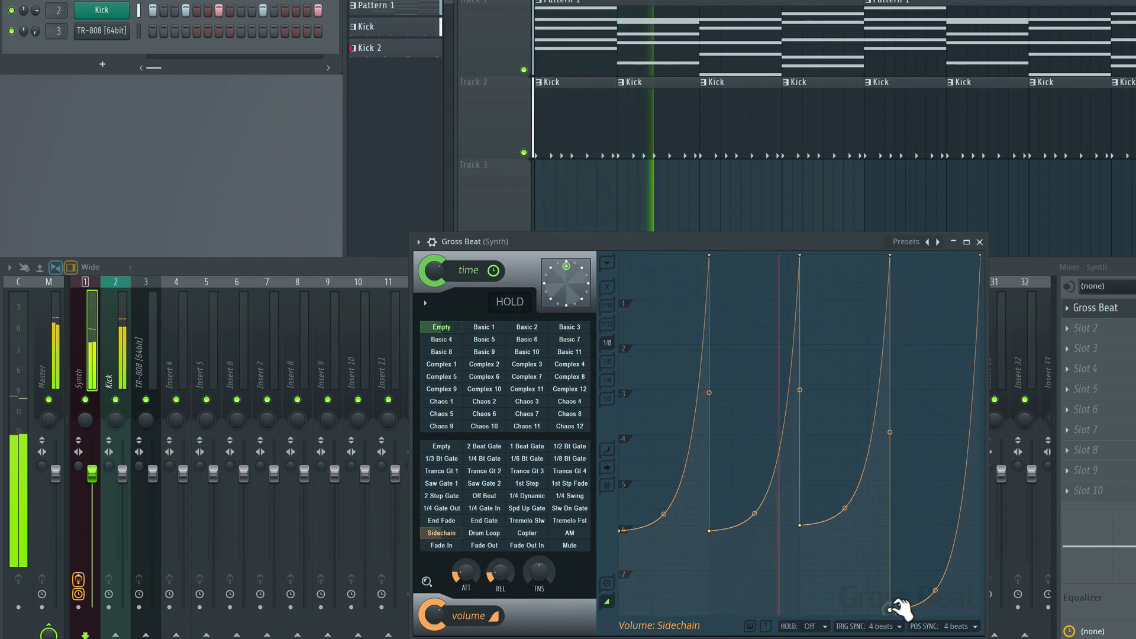
pyautogui.moveTo(890, 609); pyautogui.dragTo(890, 531)
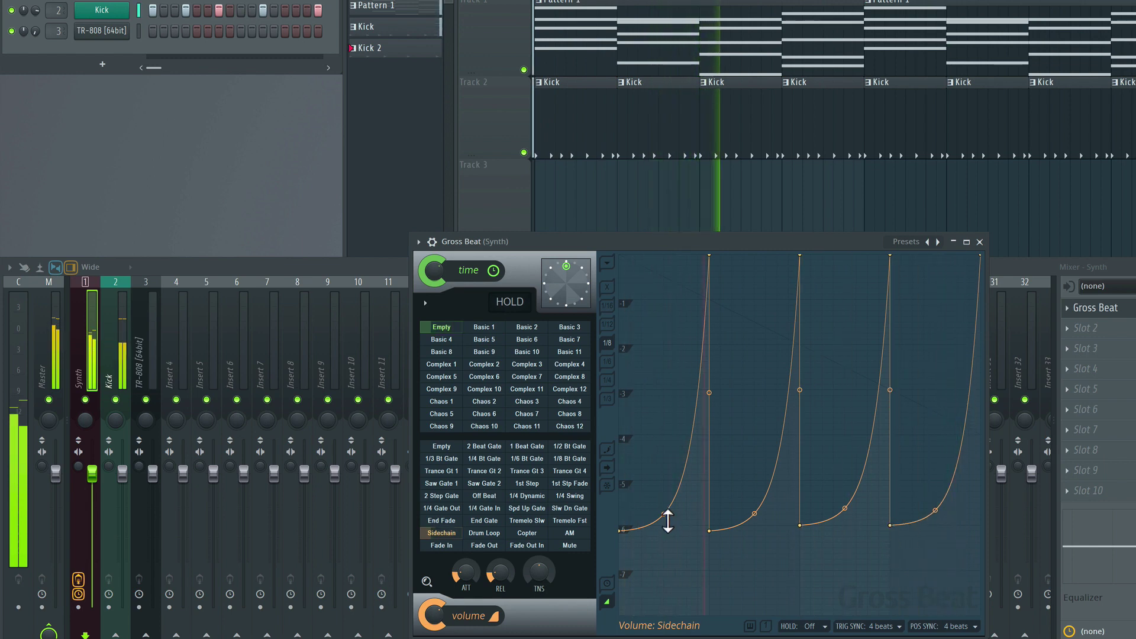
# Step: Straighten the first three ramps of the volume envelope with their tension points and slightly lower the fourth ramp's tension point
pyautogui.moveTo(664, 514); pyautogui.dragTo(664, 462)
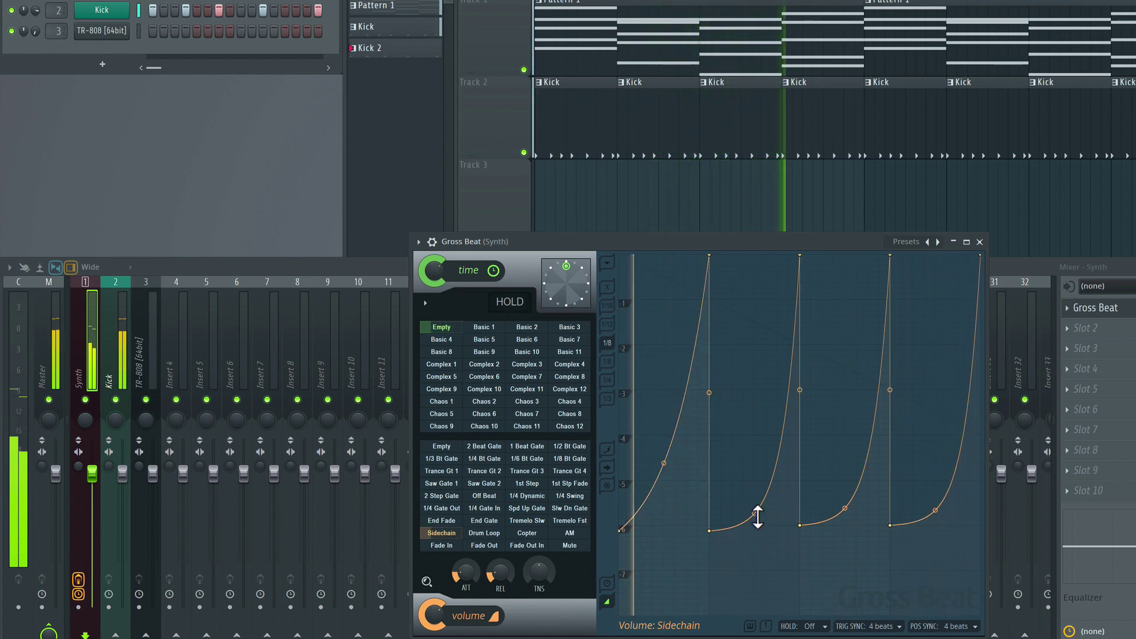
pyautogui.moveTo(755, 514); pyautogui.dragTo(754, 479)
pyautogui.moveTo(845, 508); pyautogui.dragTo(845, 468)
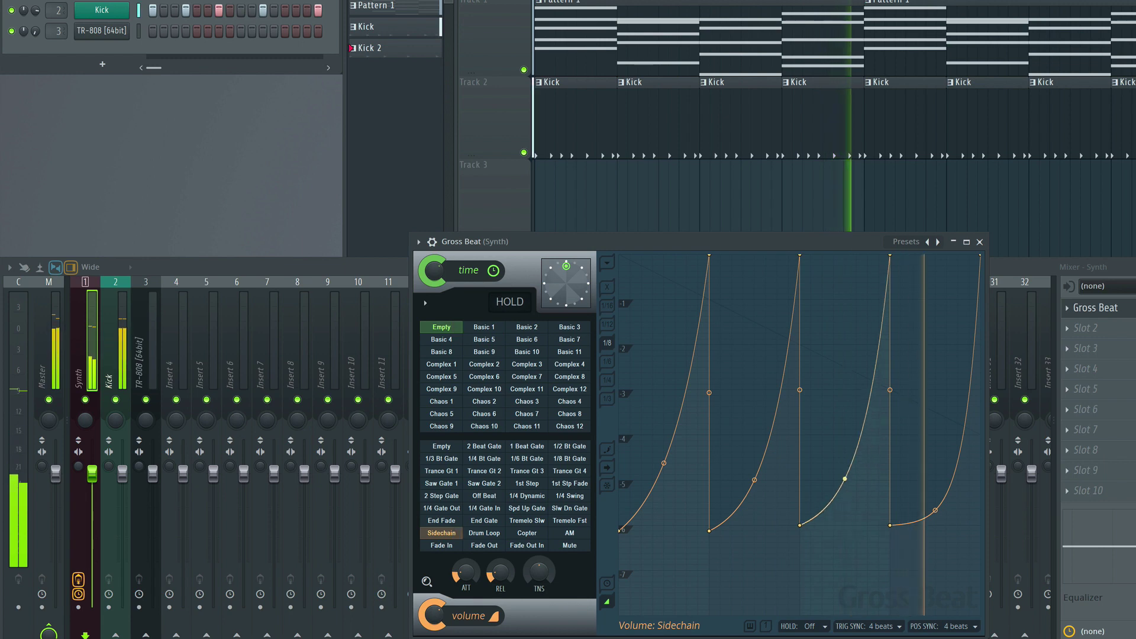
pyautogui.moveTo(941, 516)
pyautogui.mouseDown()
pyautogui.moveTo(938, 498)
pyautogui.moveTo(935, 520)
pyautogui.mouseUp()
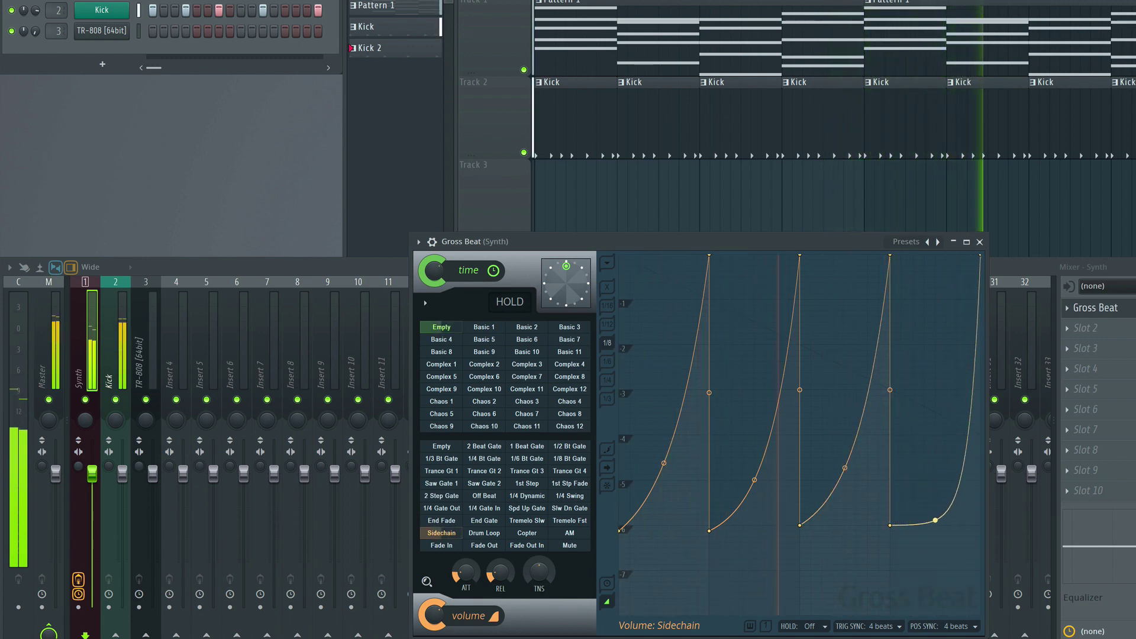
# Step: Lower the starting points of the second, third and fourth envelope ramps to progressively deeper levels while auditioning
pyautogui.moveTo(847, 473); pyautogui.dragTo(810, 578)
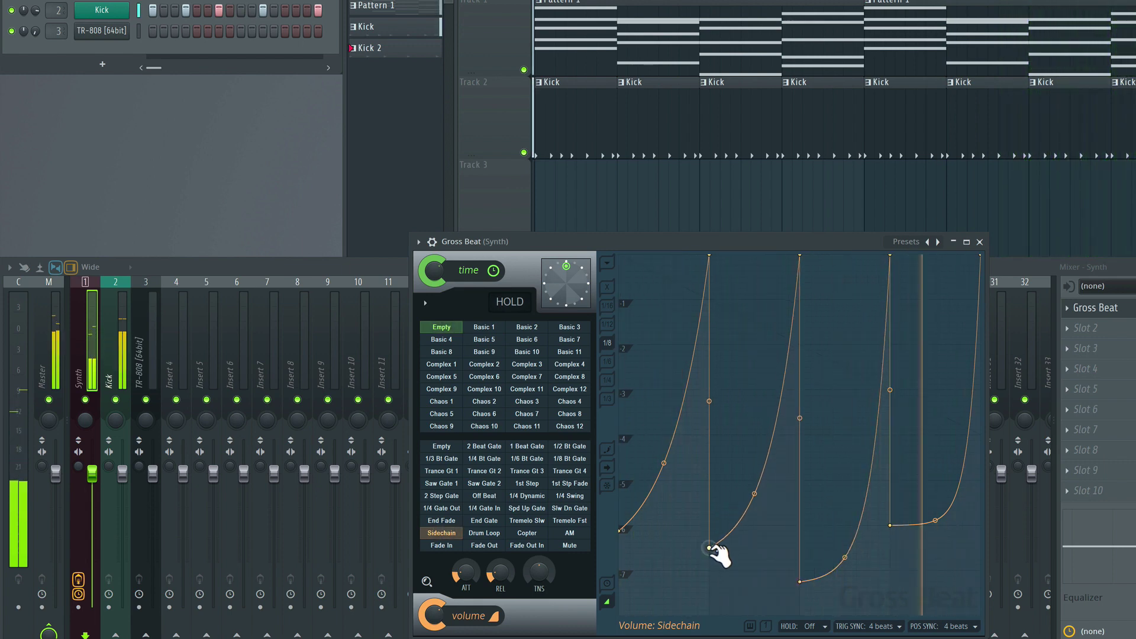
pyautogui.moveTo(890, 531); pyautogui.dragTo(891, 610)
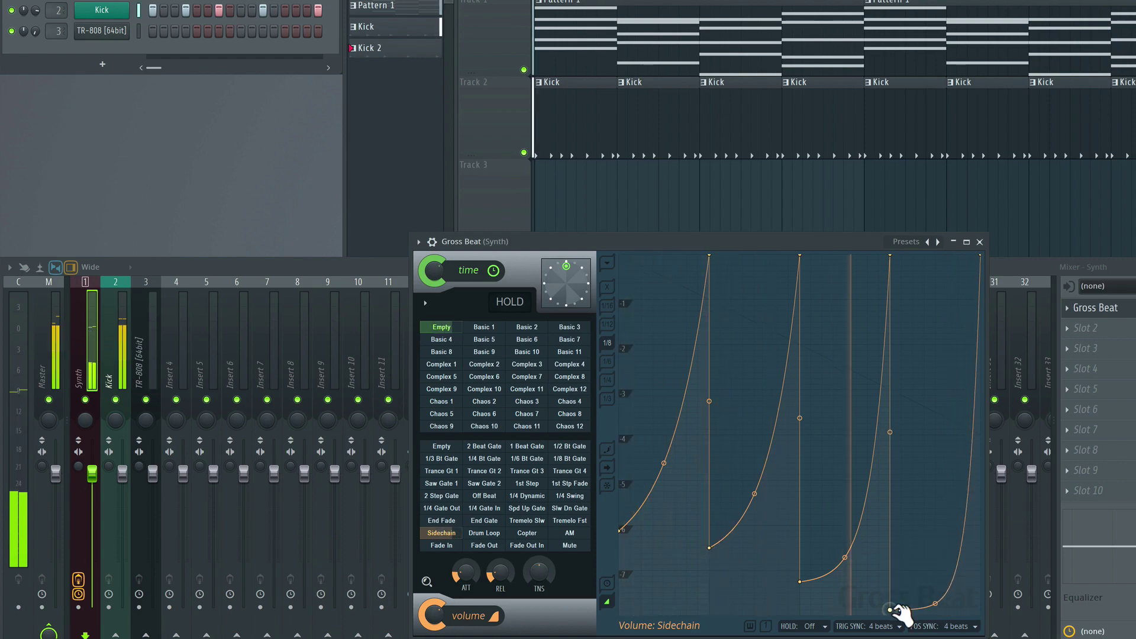